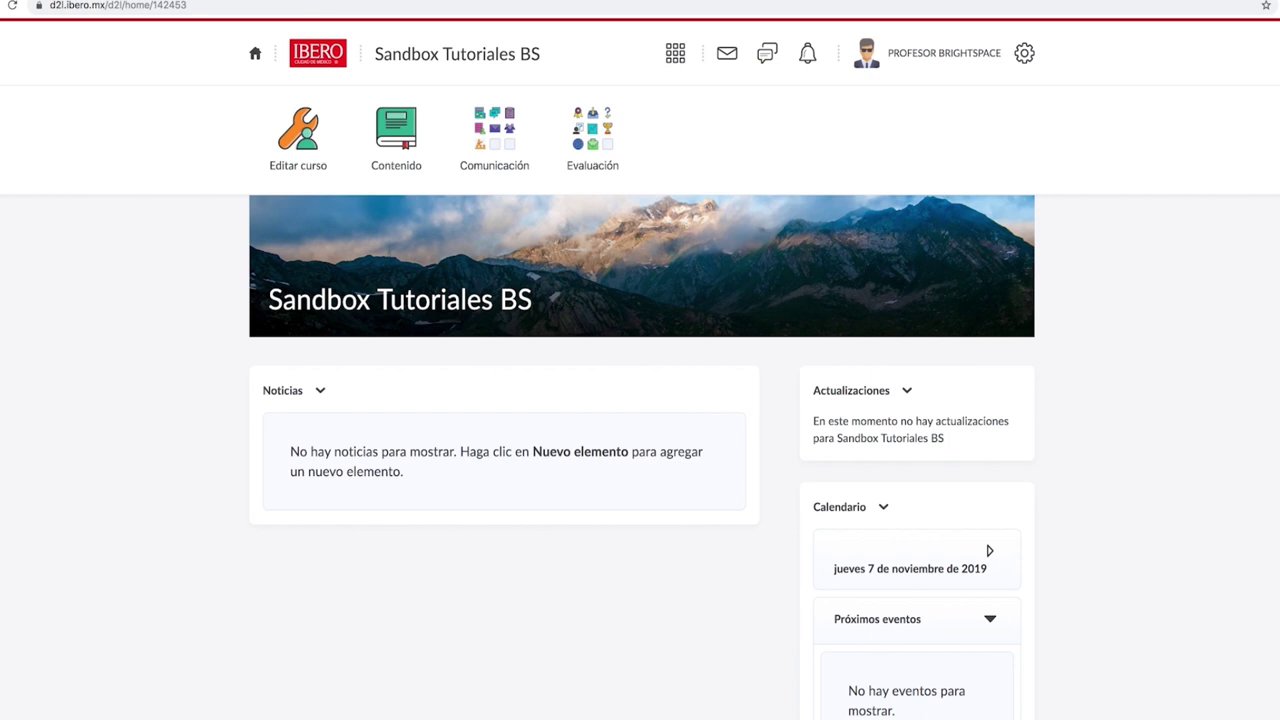
Open the course's Actividades evaluation tool and start a new assignment
left_click(593, 135)
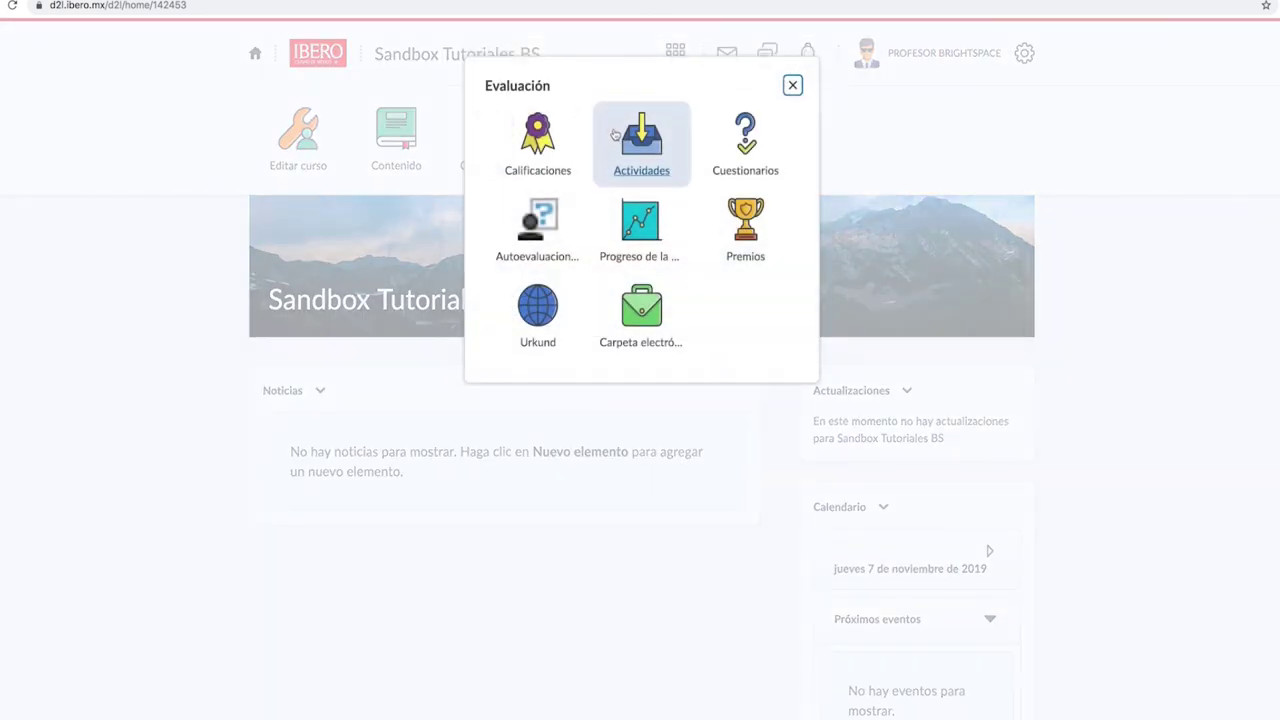
left_click(623, 165)
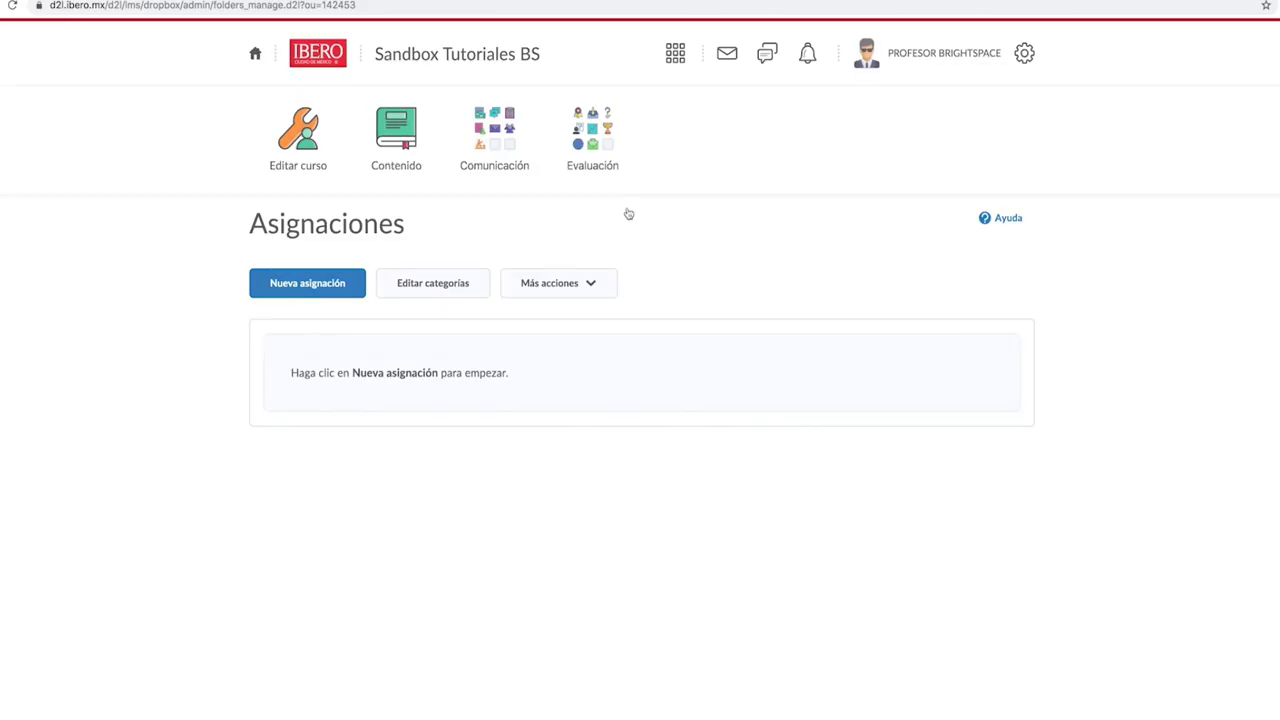
left_click(263, 283)
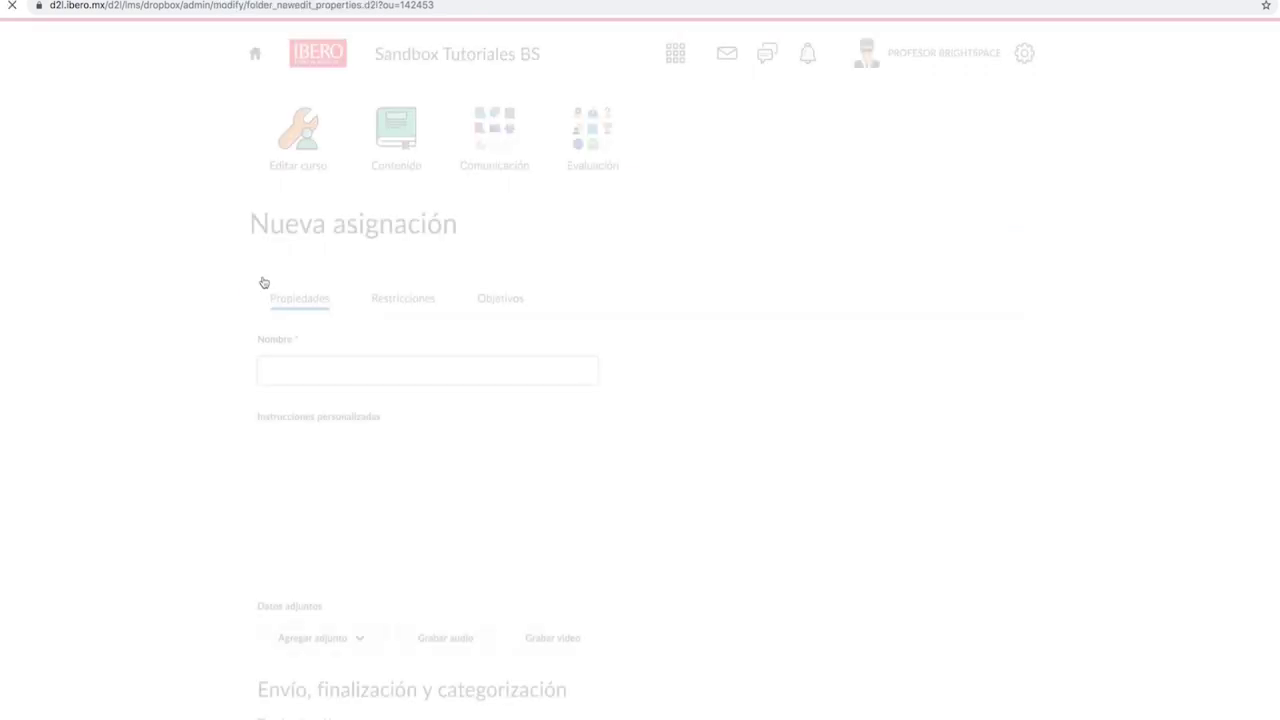
Name the new assignment "Tarea 1" and leave the custom instructions empty
scroll(258, 262, "down", 3)
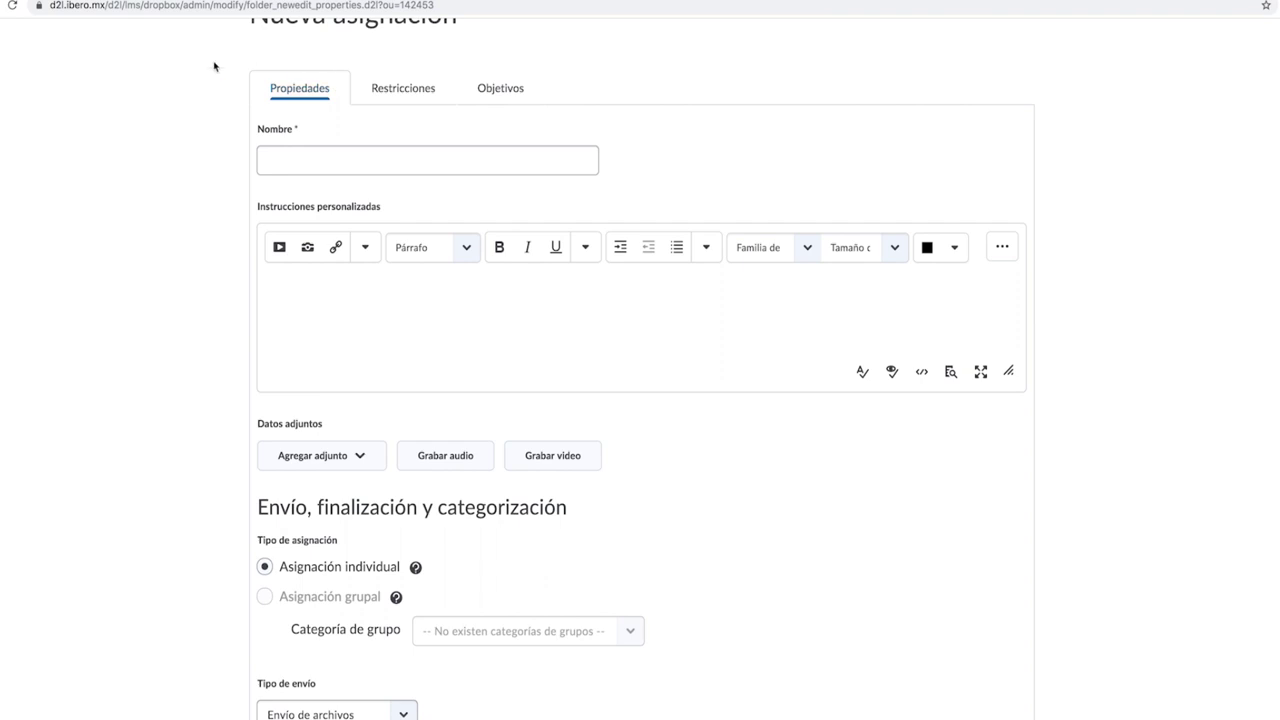
left_click(272, 160)
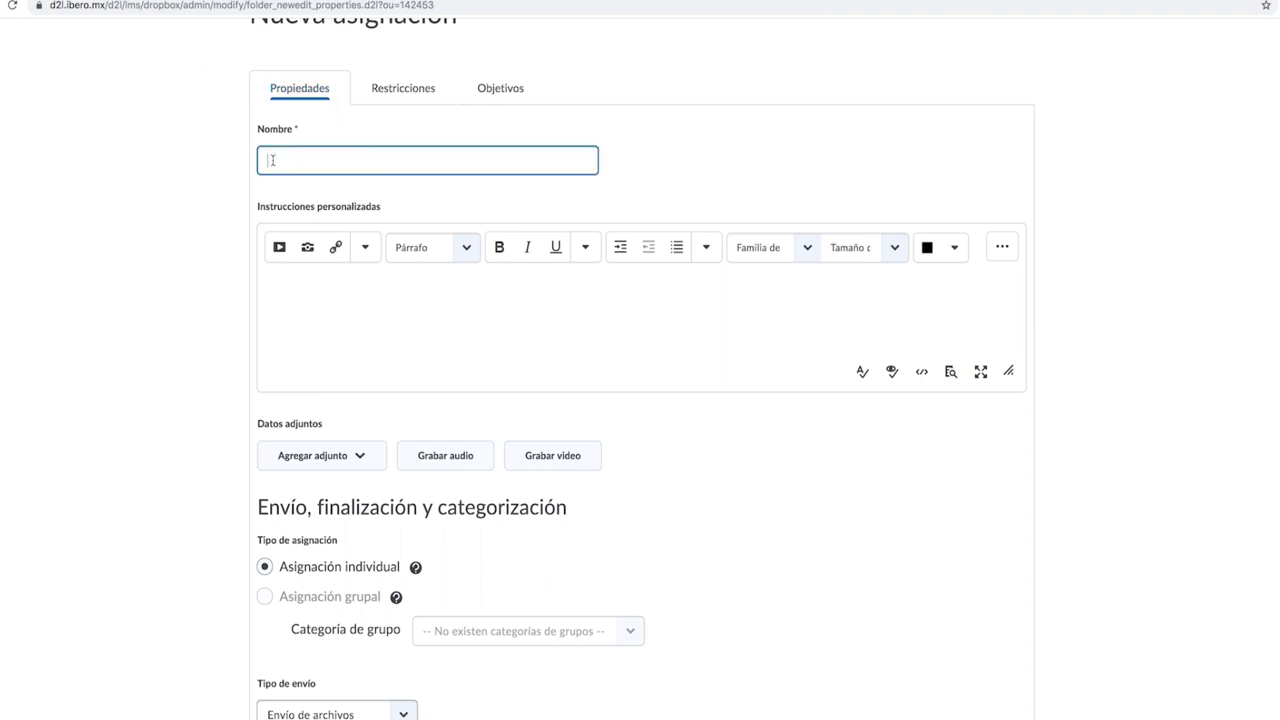
type("Tarea 1")
scroll(232, 182, "up", 1)
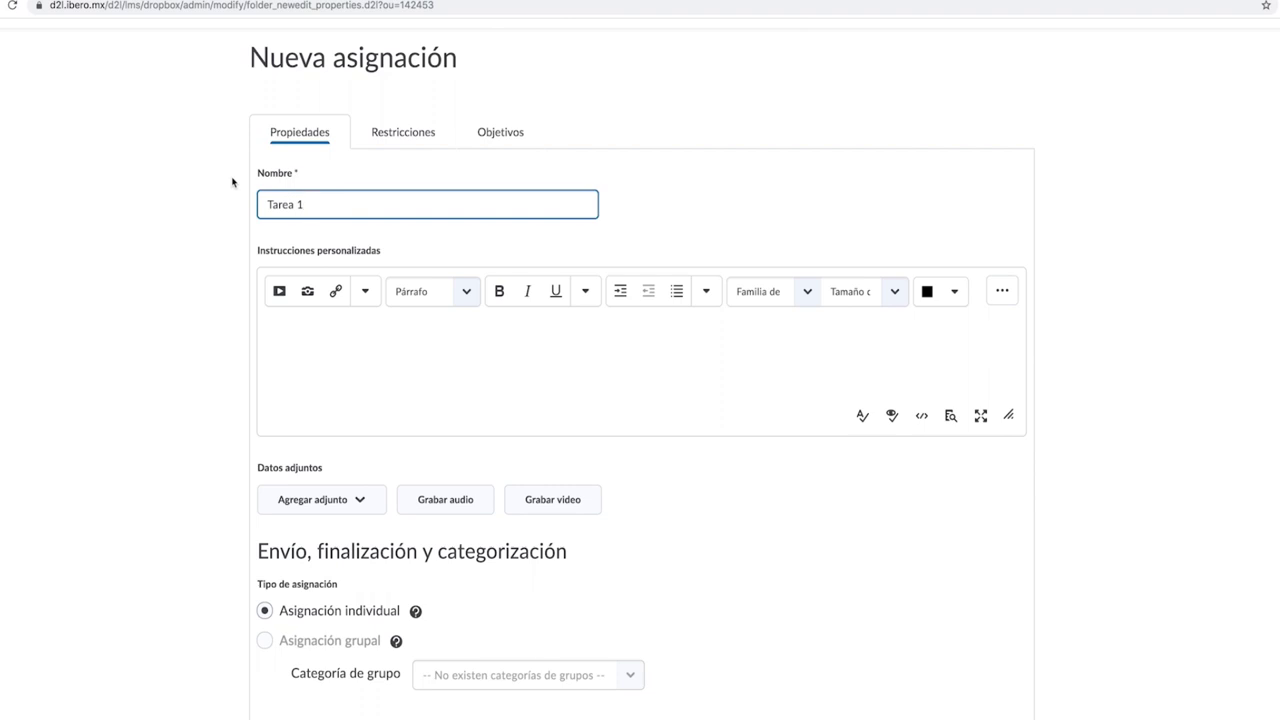
left_click(338, 368)
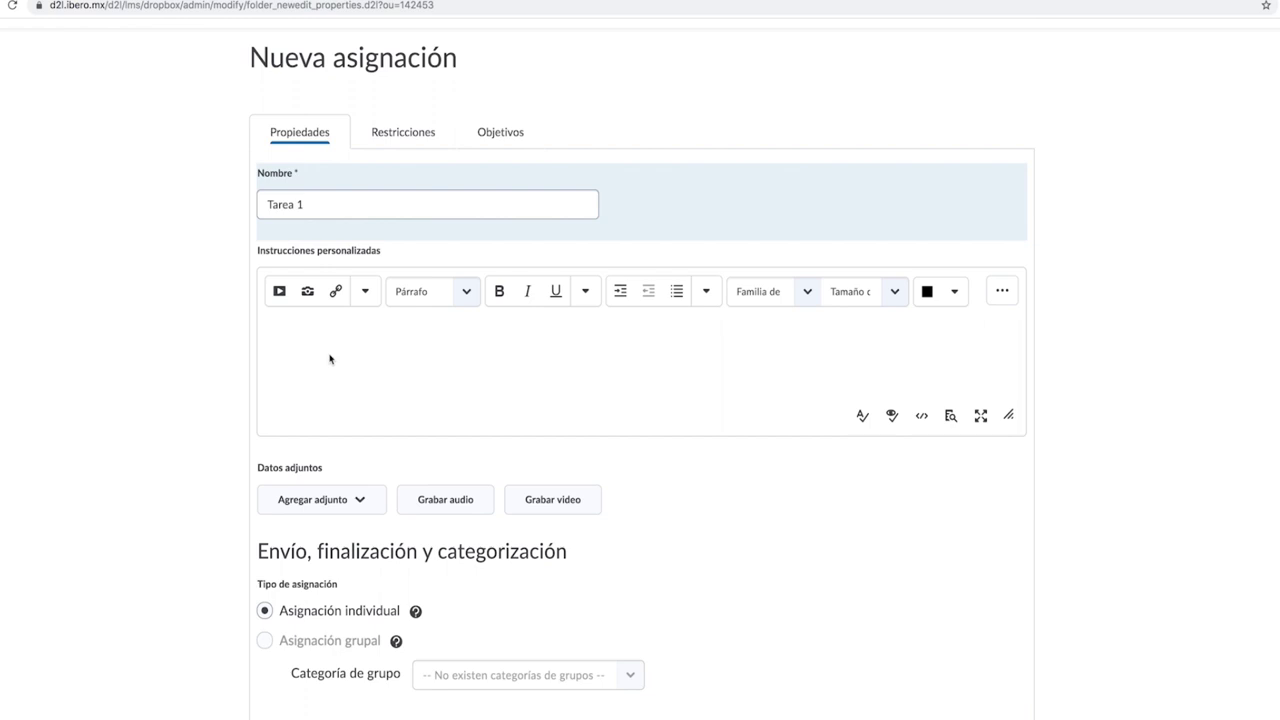
Select Asignación individual as the assignment type
scroll(330, 359, "down", 2)
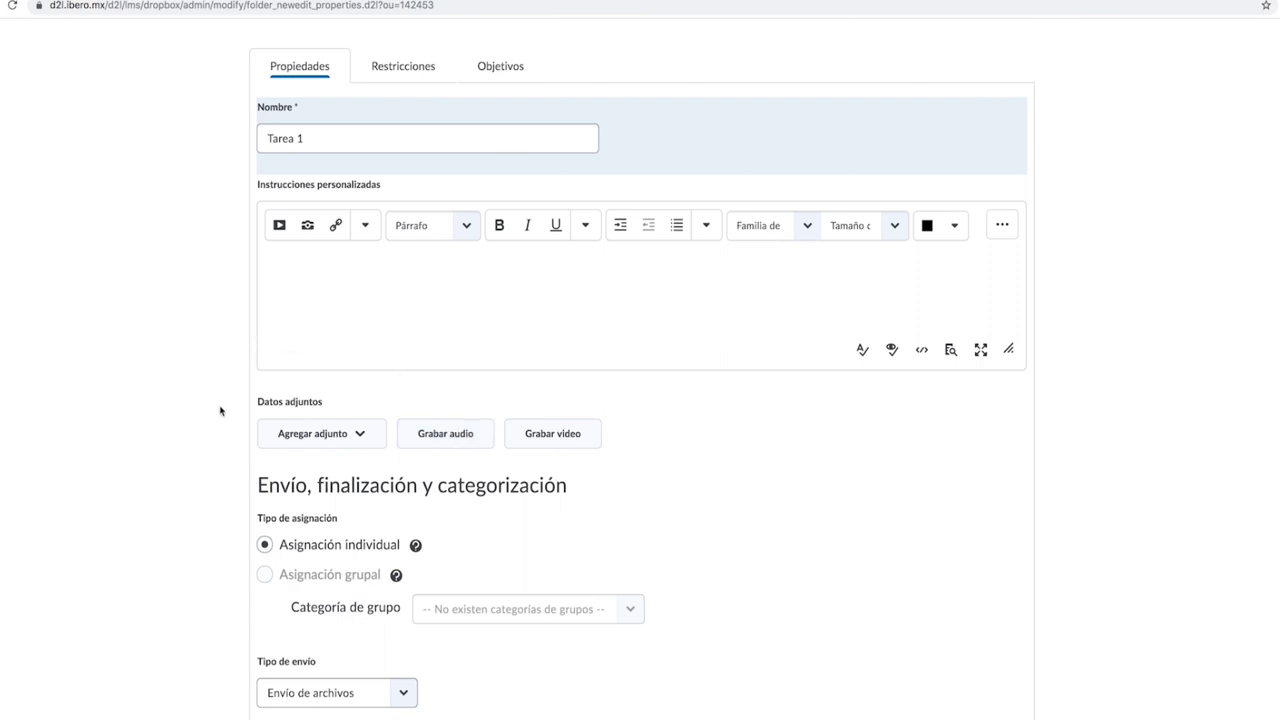
scroll(764, 553, "down", 5)
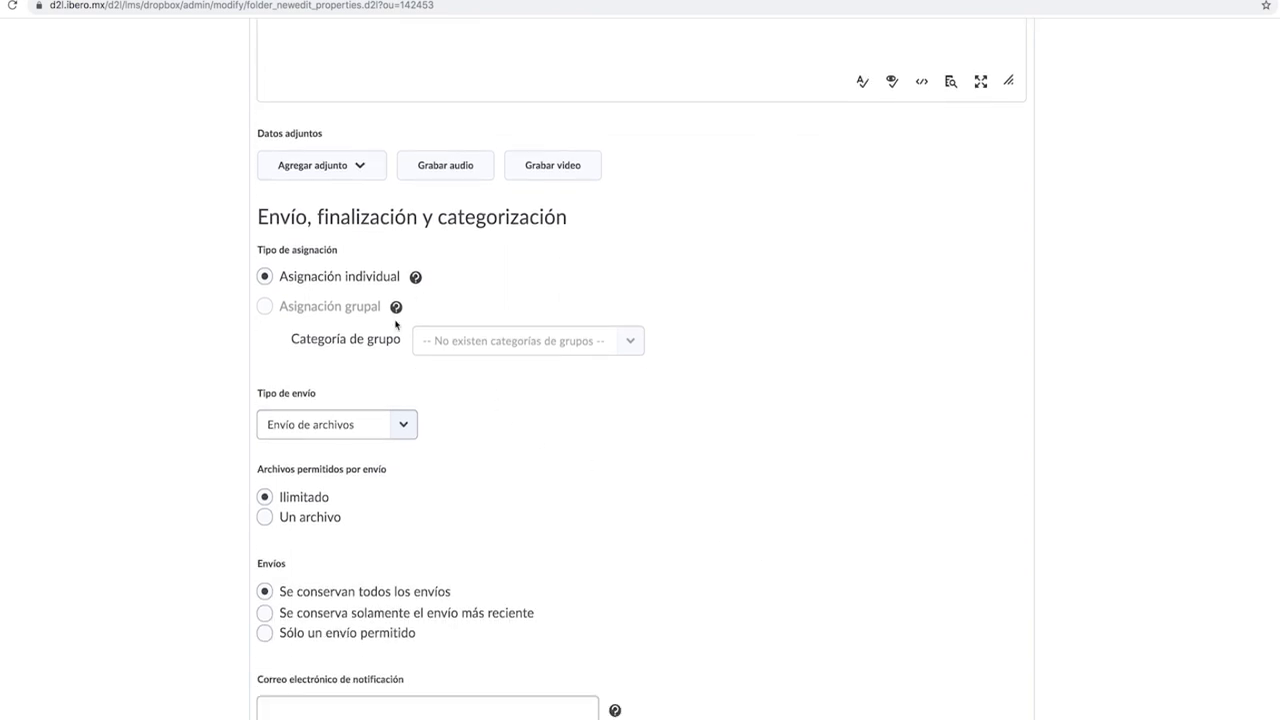
left_click(280, 276)
Set the submission type to Envío de texto and review the form with that option
scroll(345, 318, "down", 2)
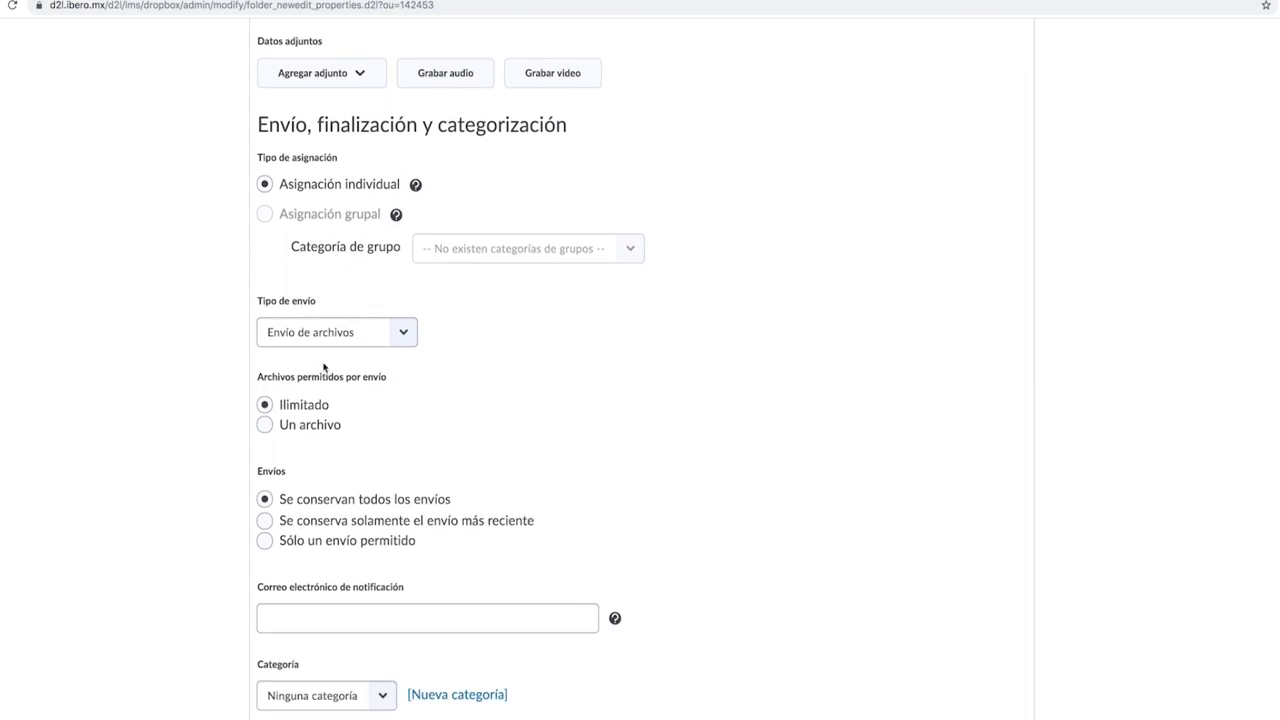
left_click(404, 333)
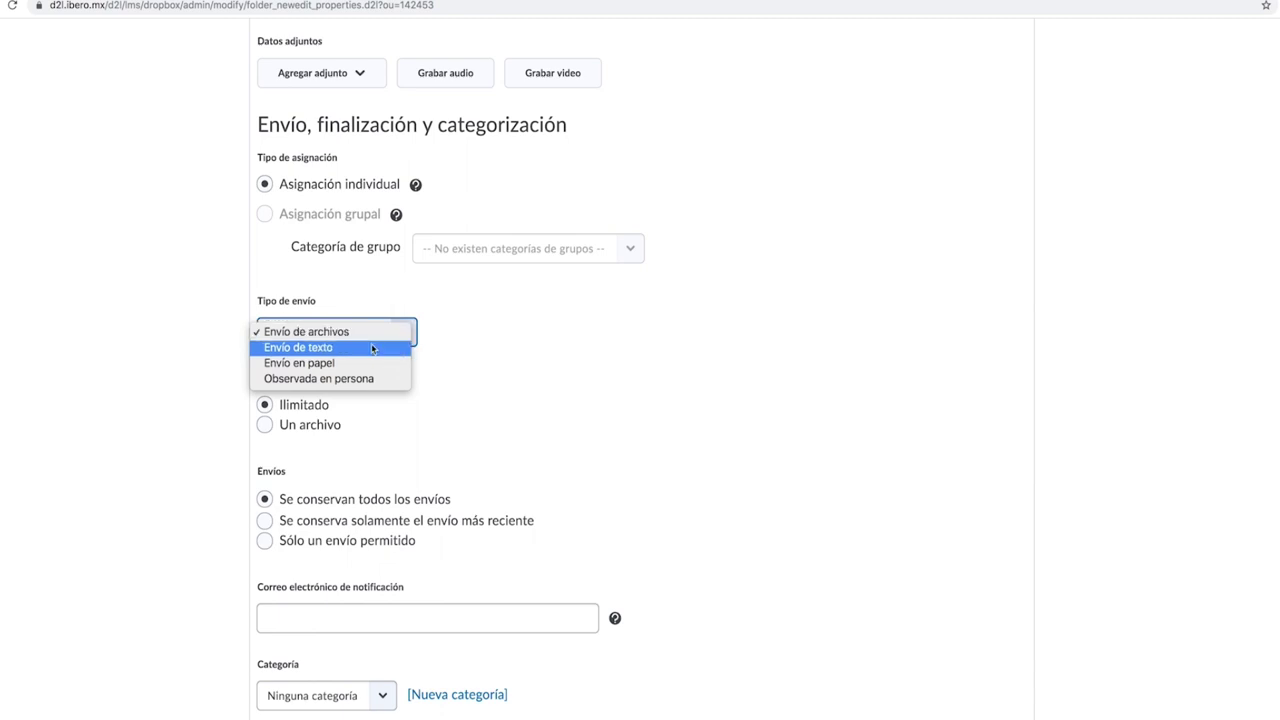
left_click(372, 348)
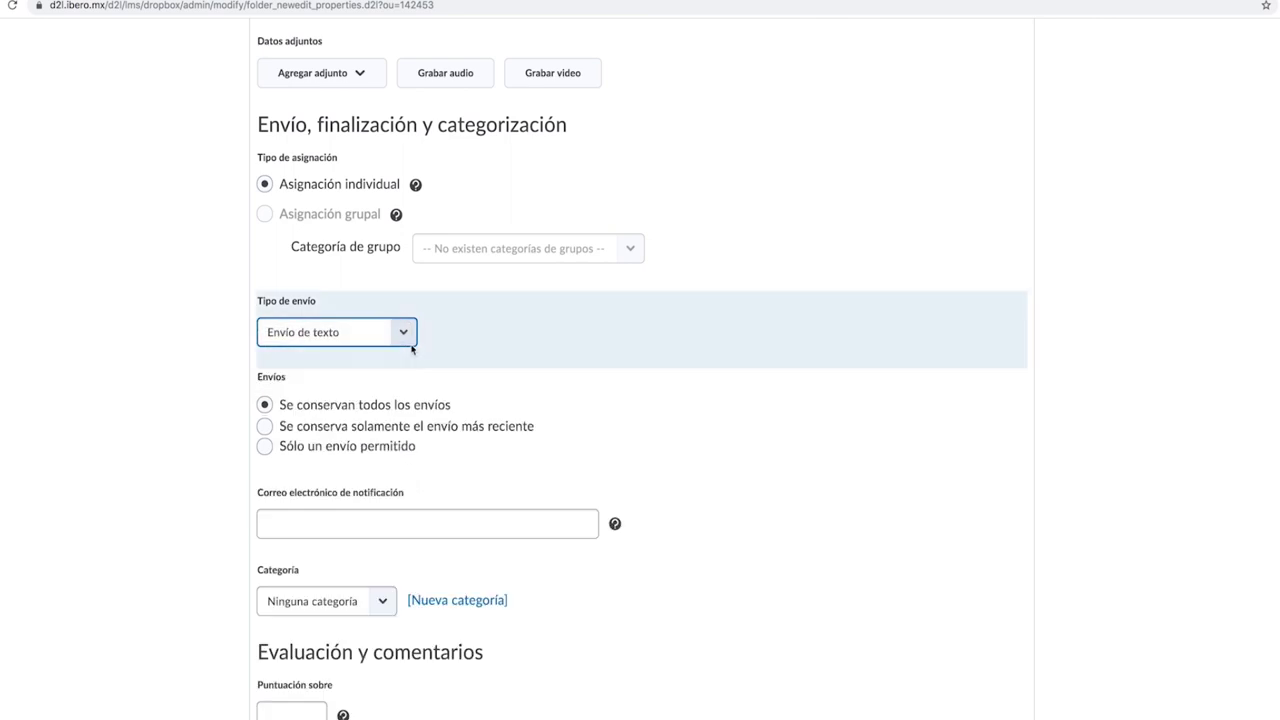
scroll(504, 361, "up", 3)
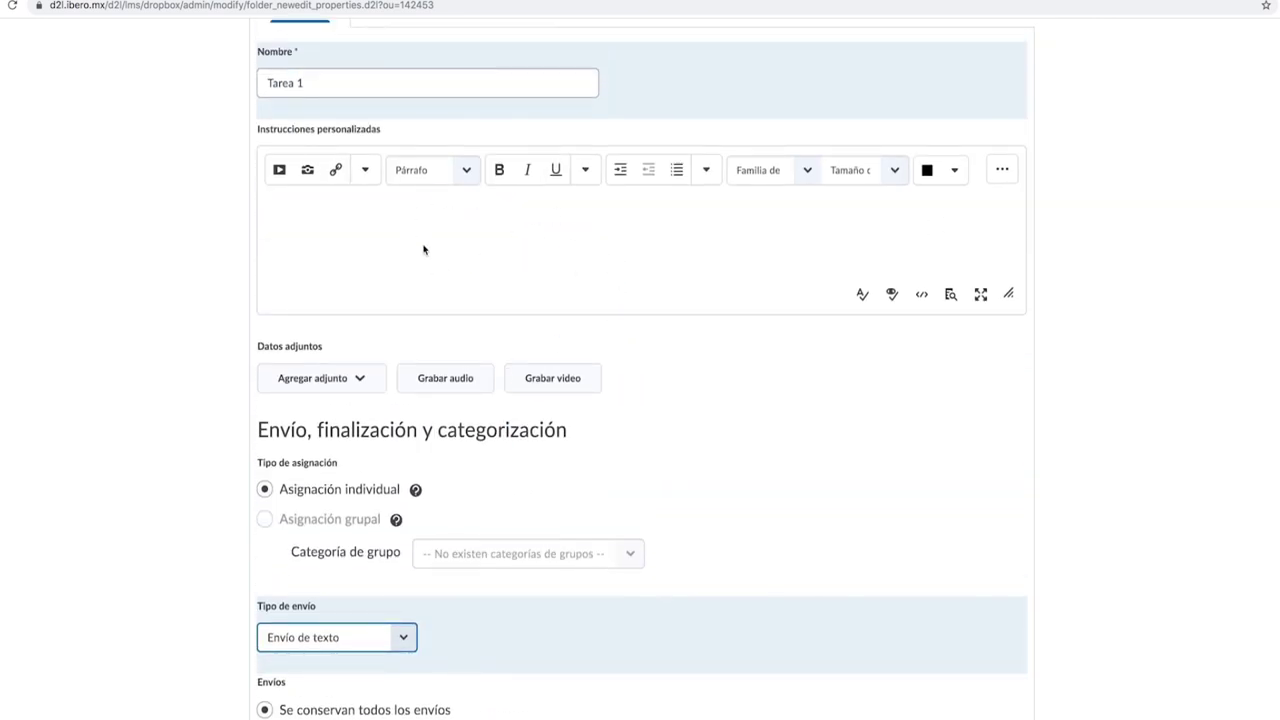
scroll(390, 268, "down", 1)
scroll(385, 415, "down", 2)
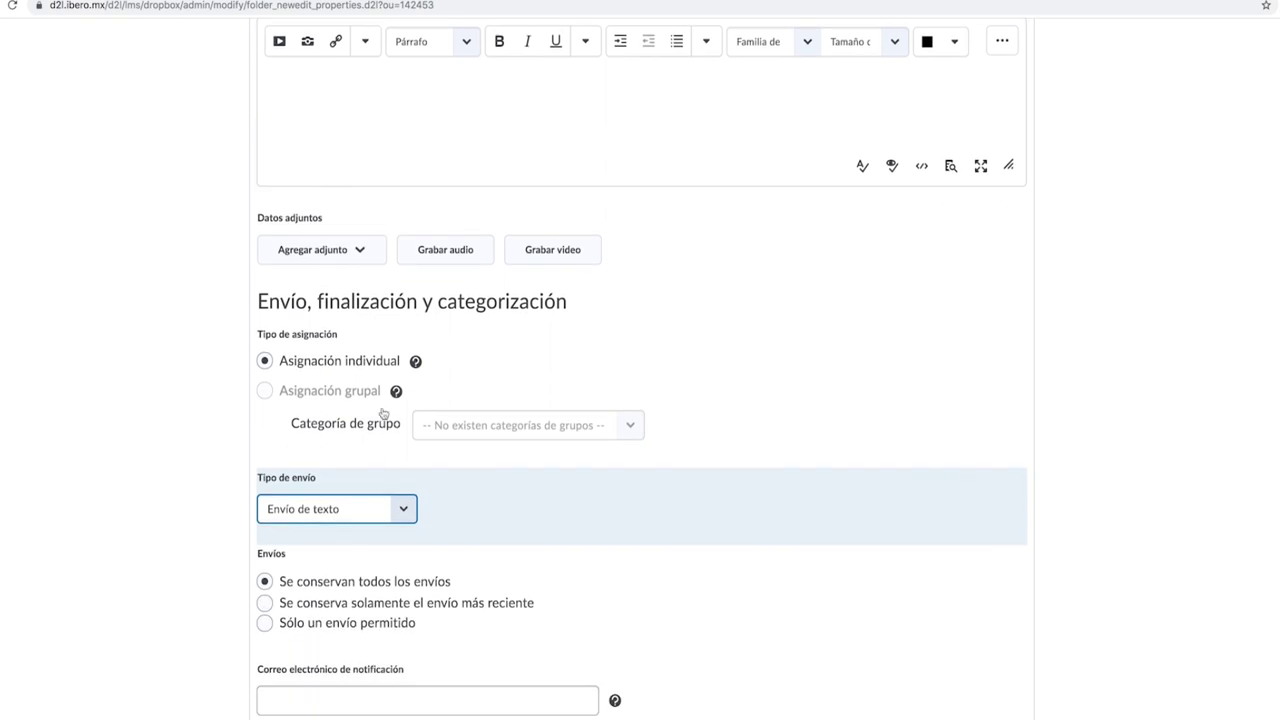
scroll(425, 505, "down", 2)
Set the submission type to Envío de archivos
left_click(405, 430)
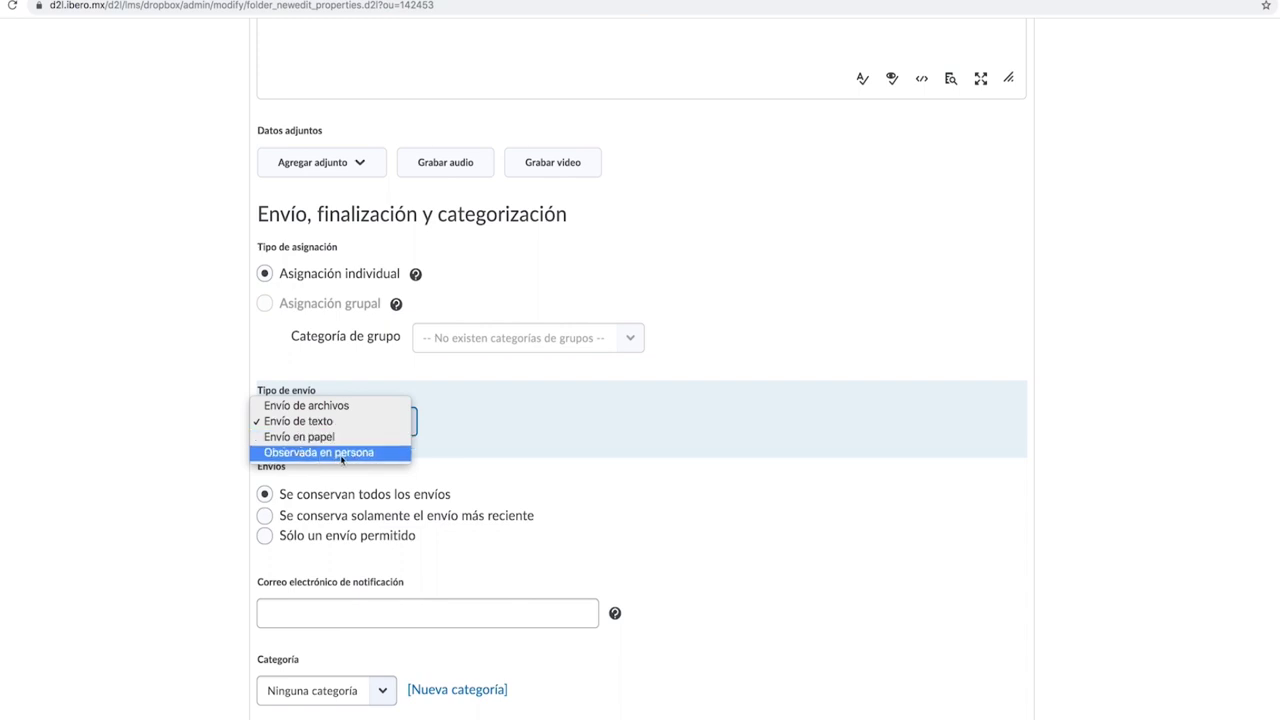
left_click(322, 405)
left_click(409, 430)
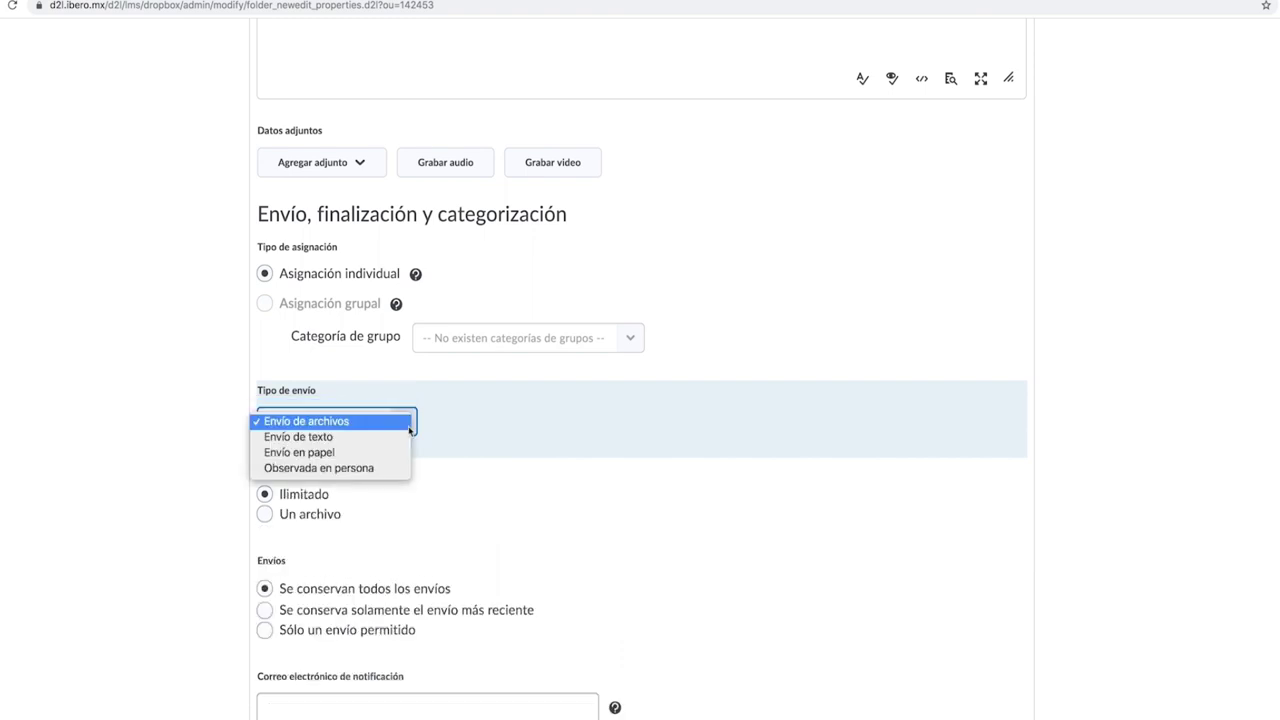
left_click(390, 428)
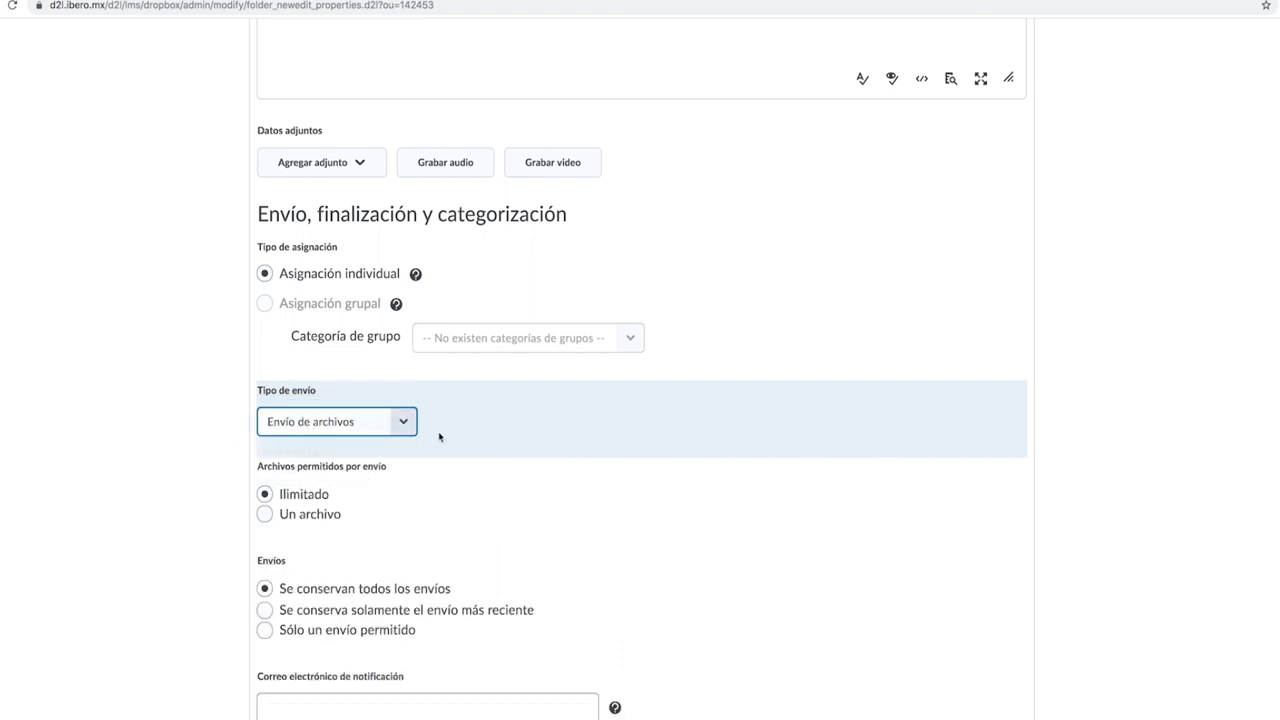
Try limiting each submission to Un archivo and restore the Ilimitado option
scroll(436, 445, "down", 3)
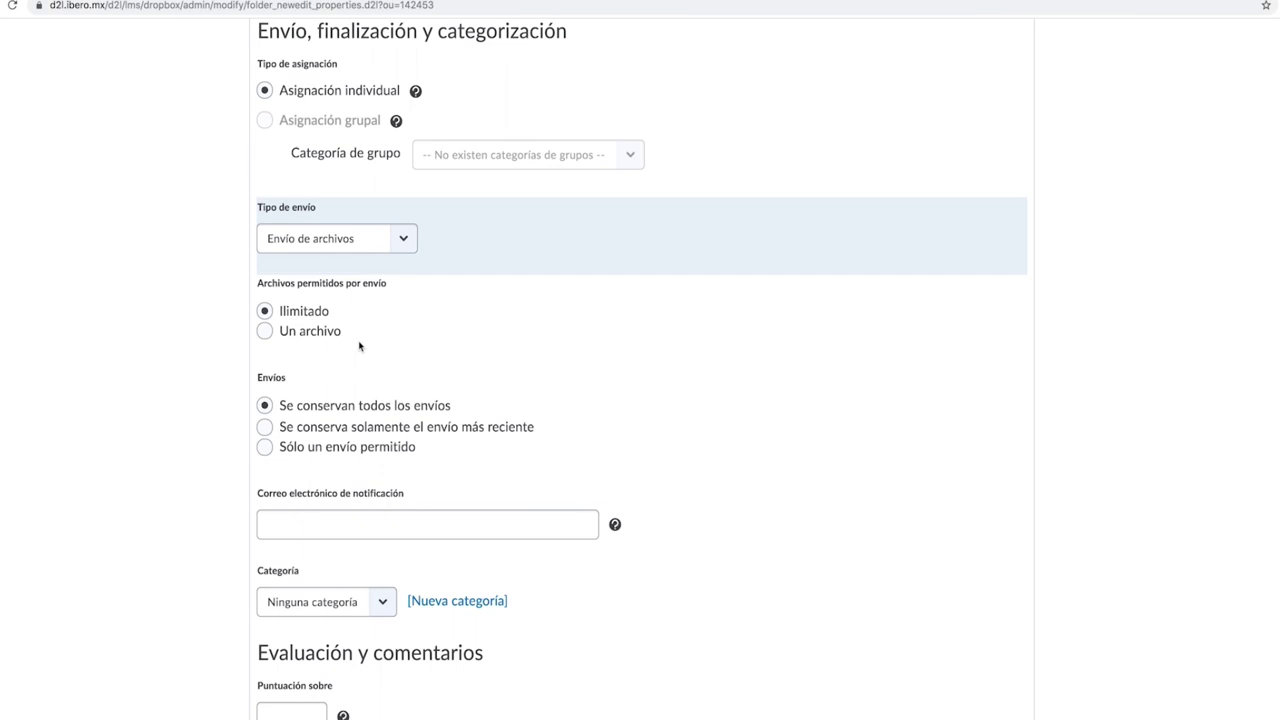
left_click(265, 332)
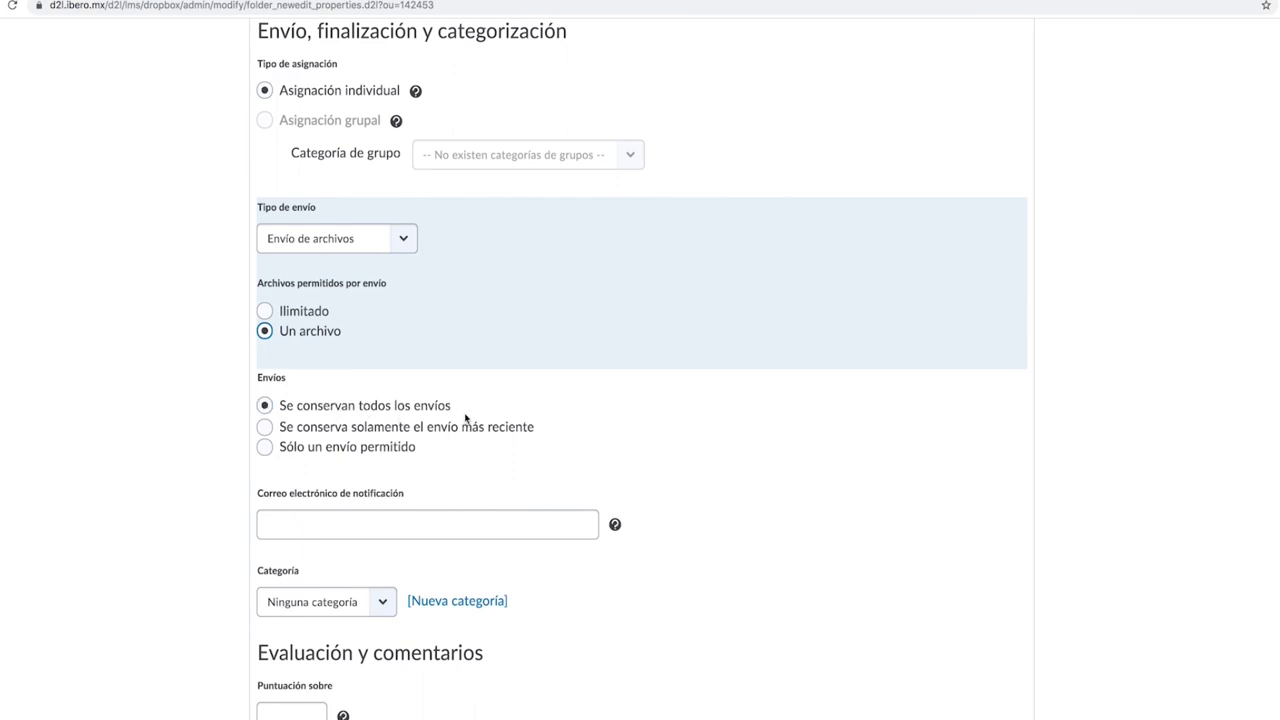
left_click(265, 311)
Restrict the assignment's submissions to Sólo un envío permitido
left_click(268, 428)
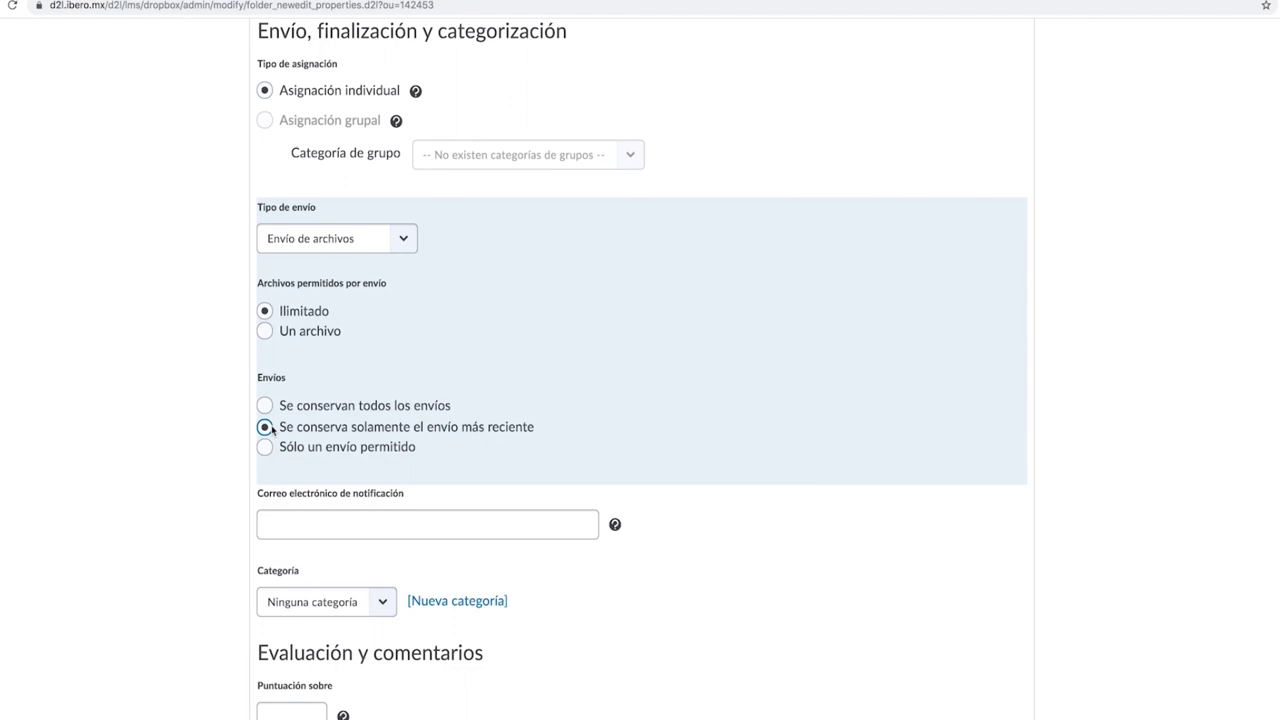
left_click(265, 447)
scroll(329, 389, "down", 2)
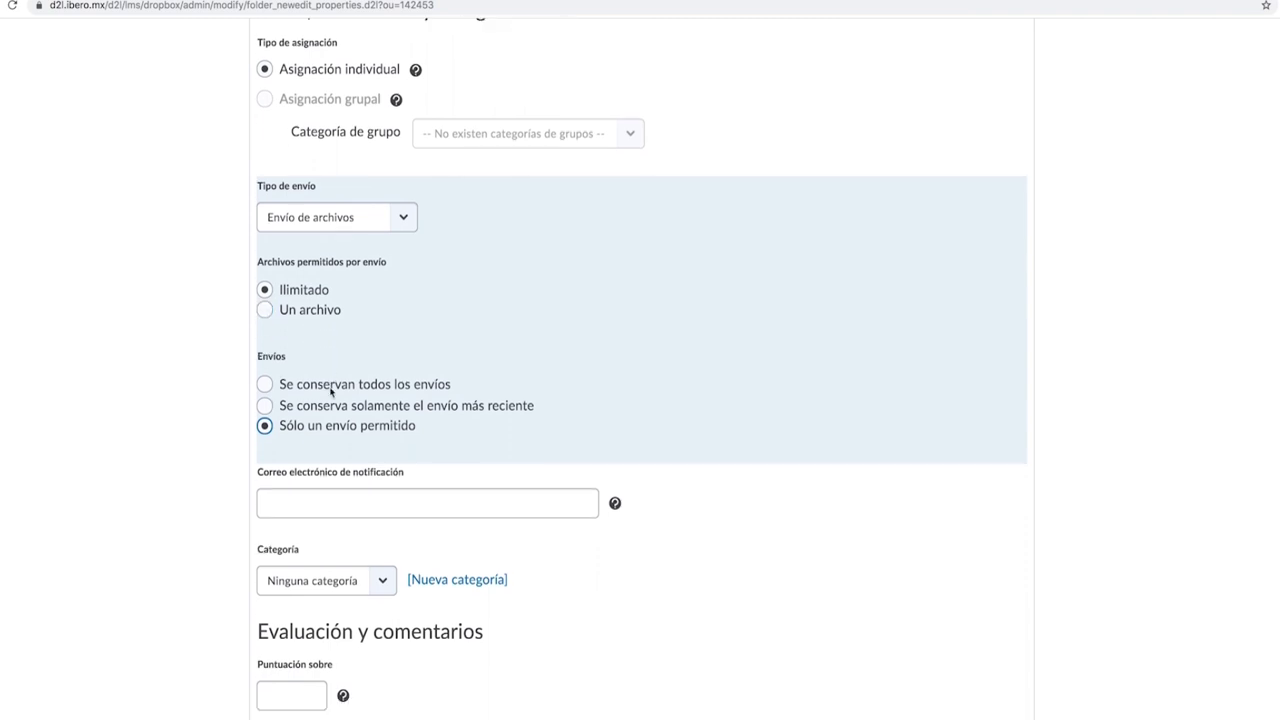
left_click(292, 430)
left_click(386, 446)
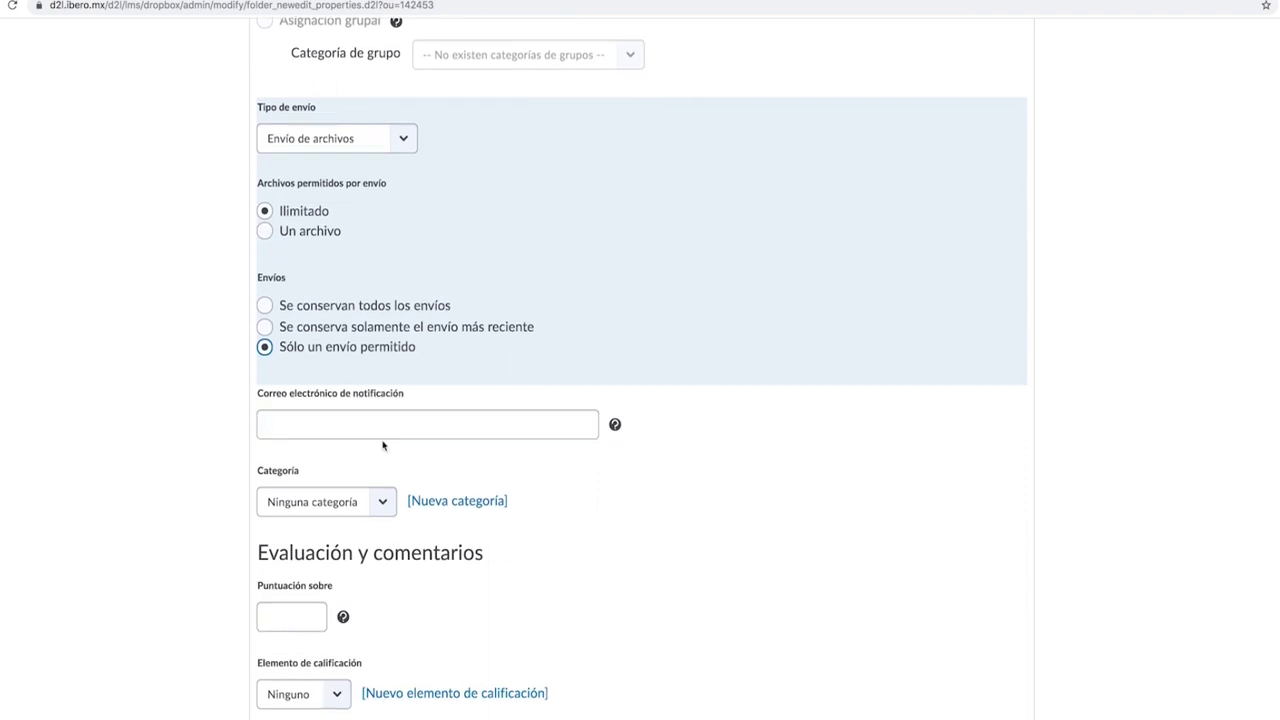
left_click(385, 423)
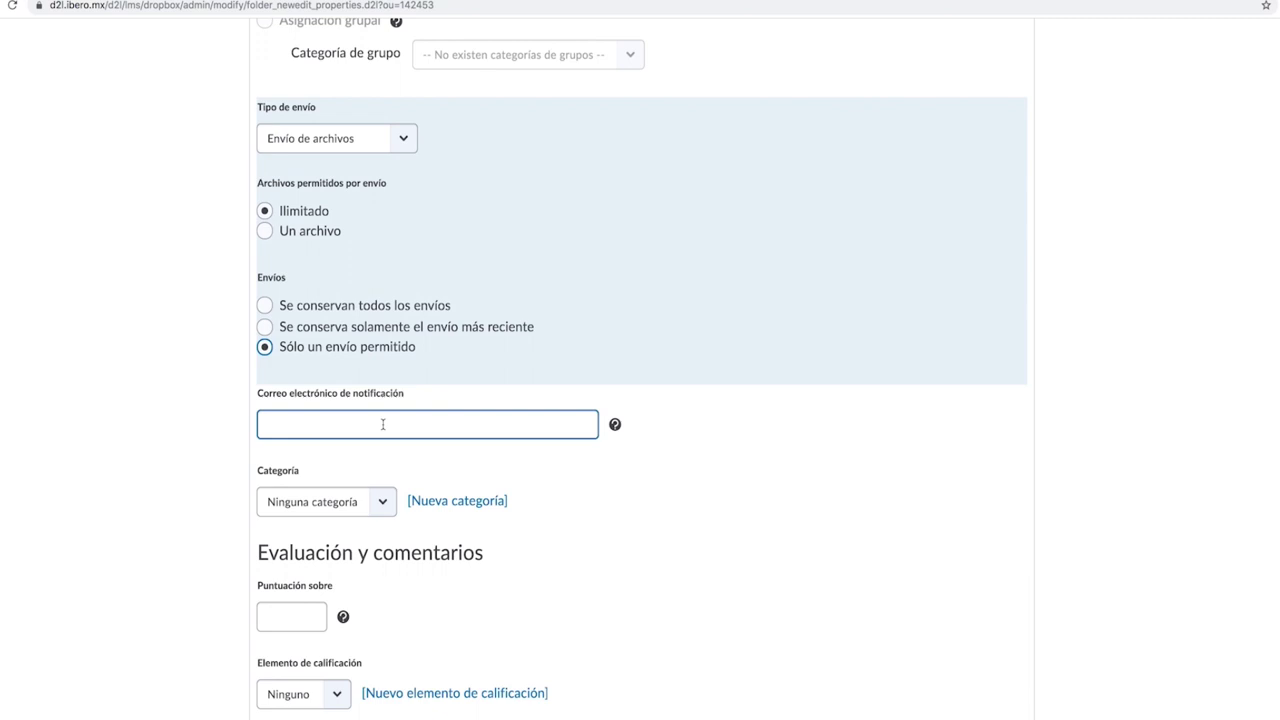
scroll(383, 424, "down", 1)
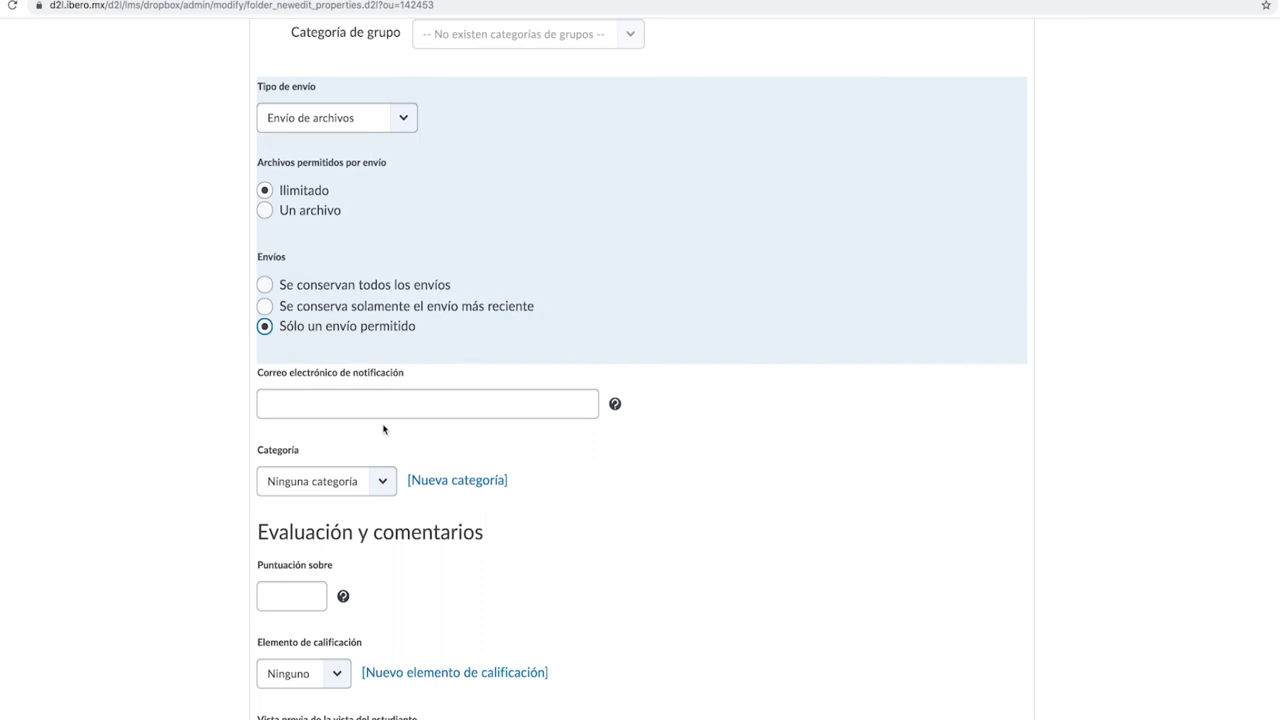
scroll(383, 429, "down", 1)
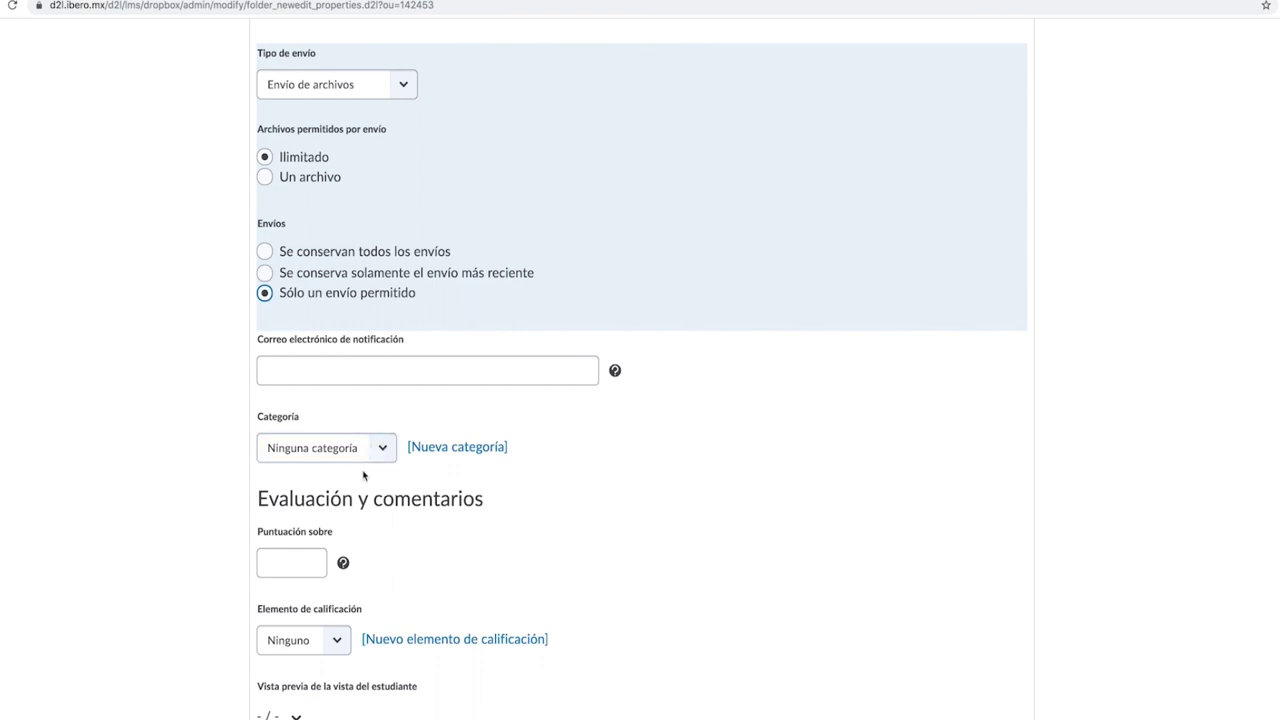
Set the assignment's maximum score (Puntuación sobre) to 10
scroll(363, 475, "down", 5)
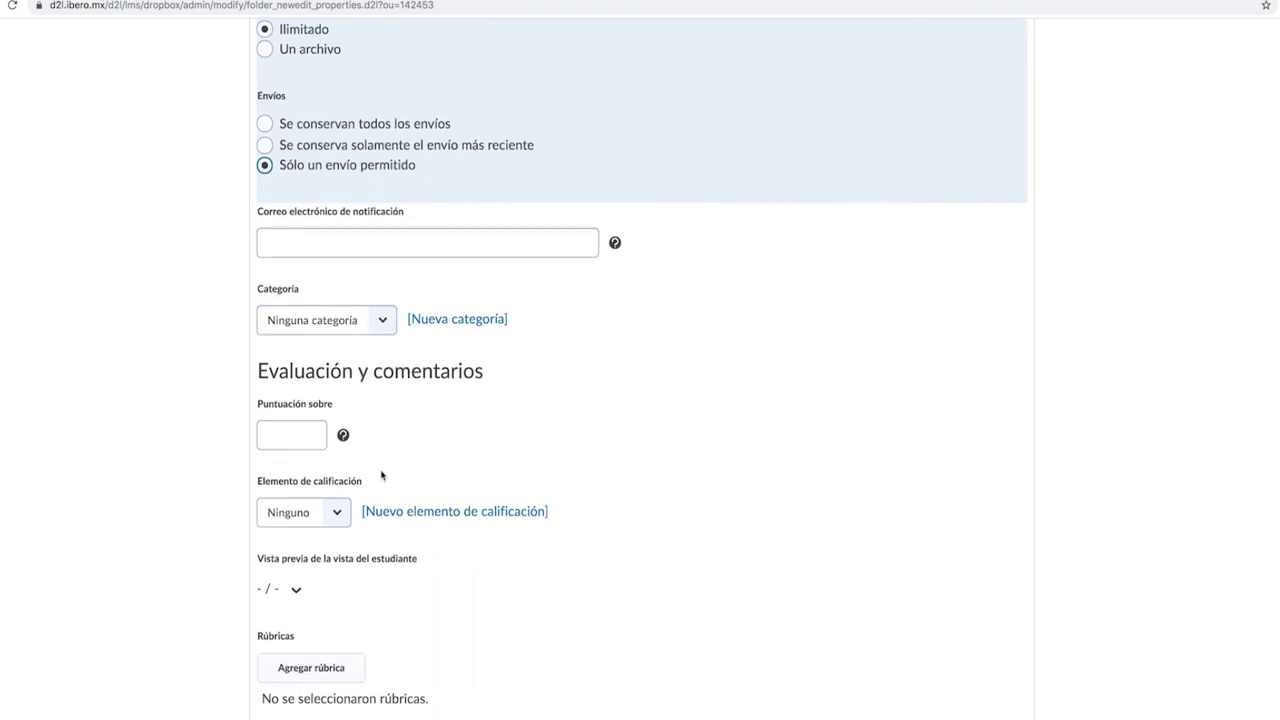
left_click(297, 296)
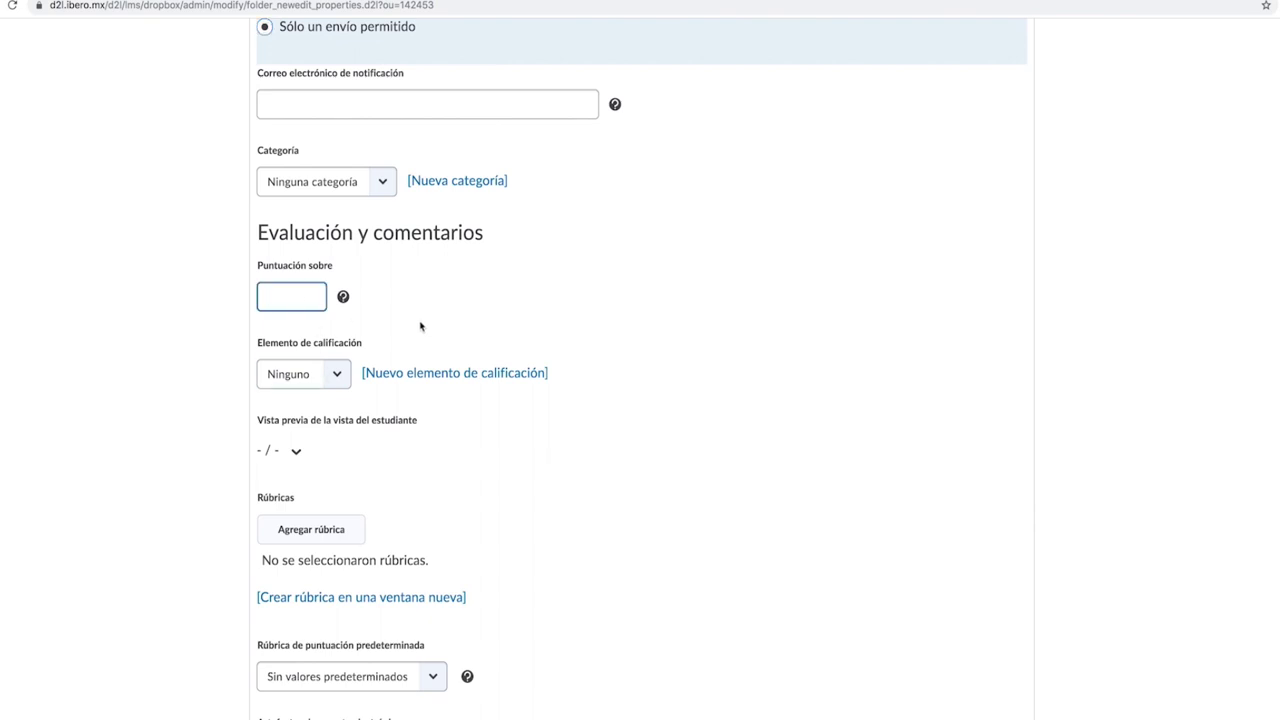
type("10")
left_click(395, 357)
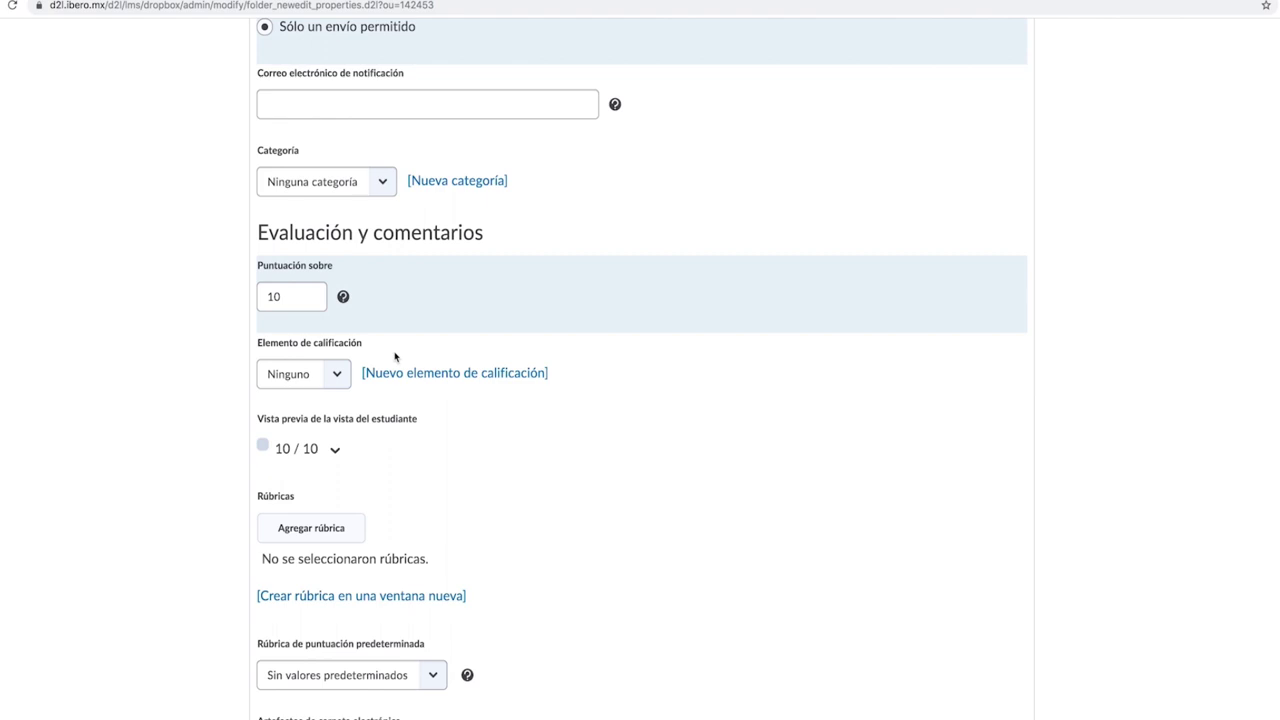
Link the assignment to the grade item Tarea 1 from the Tareas category
right_click(338, 375)
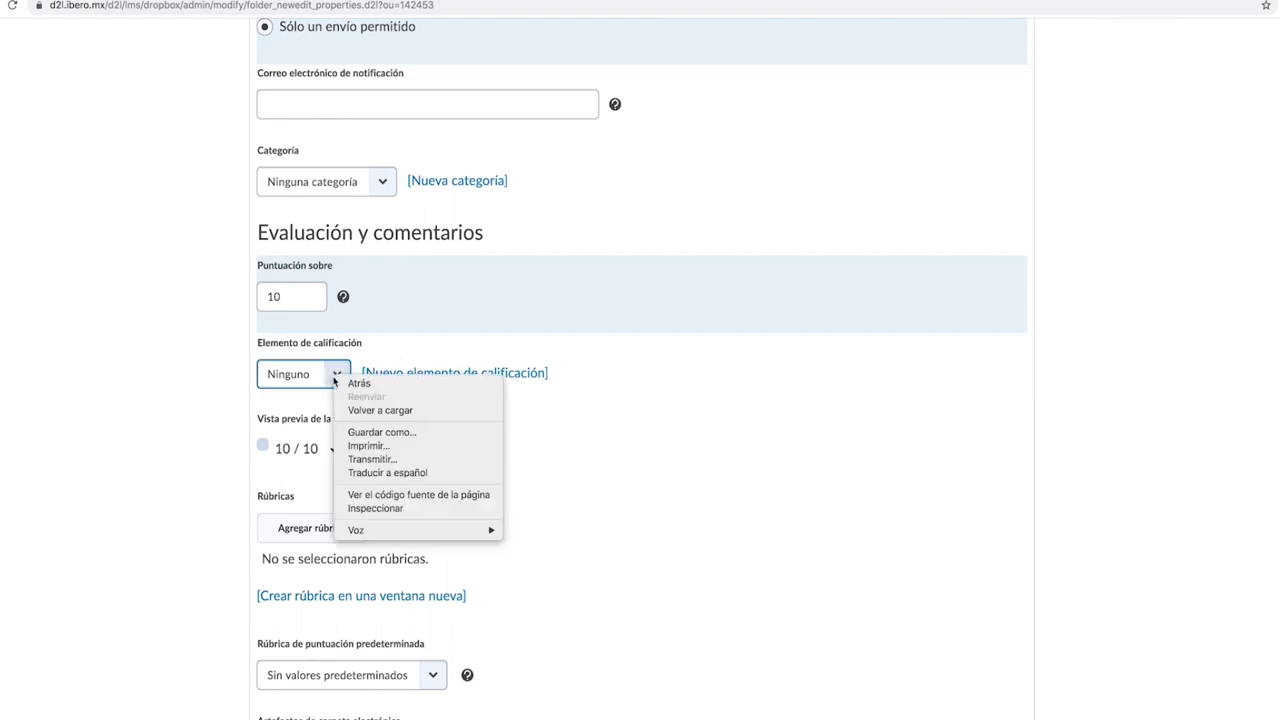
left_click(323, 378)
left_click(323, 378)
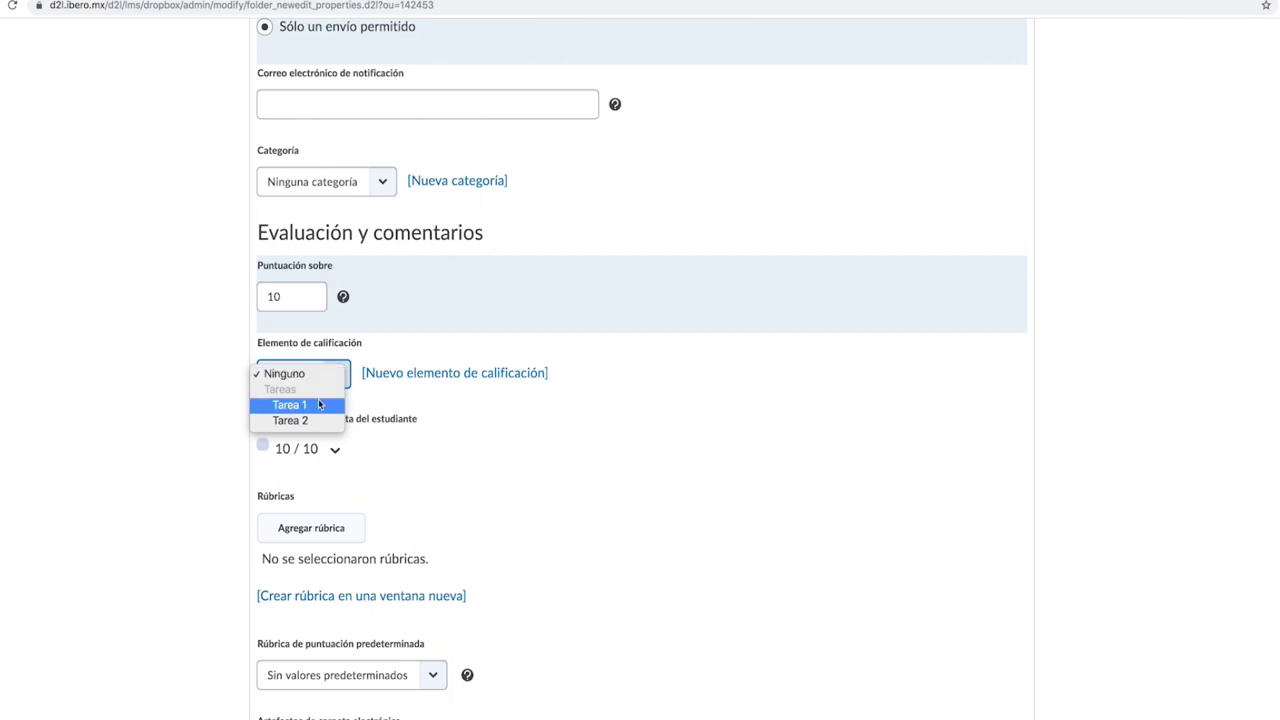
left_click(320, 404)
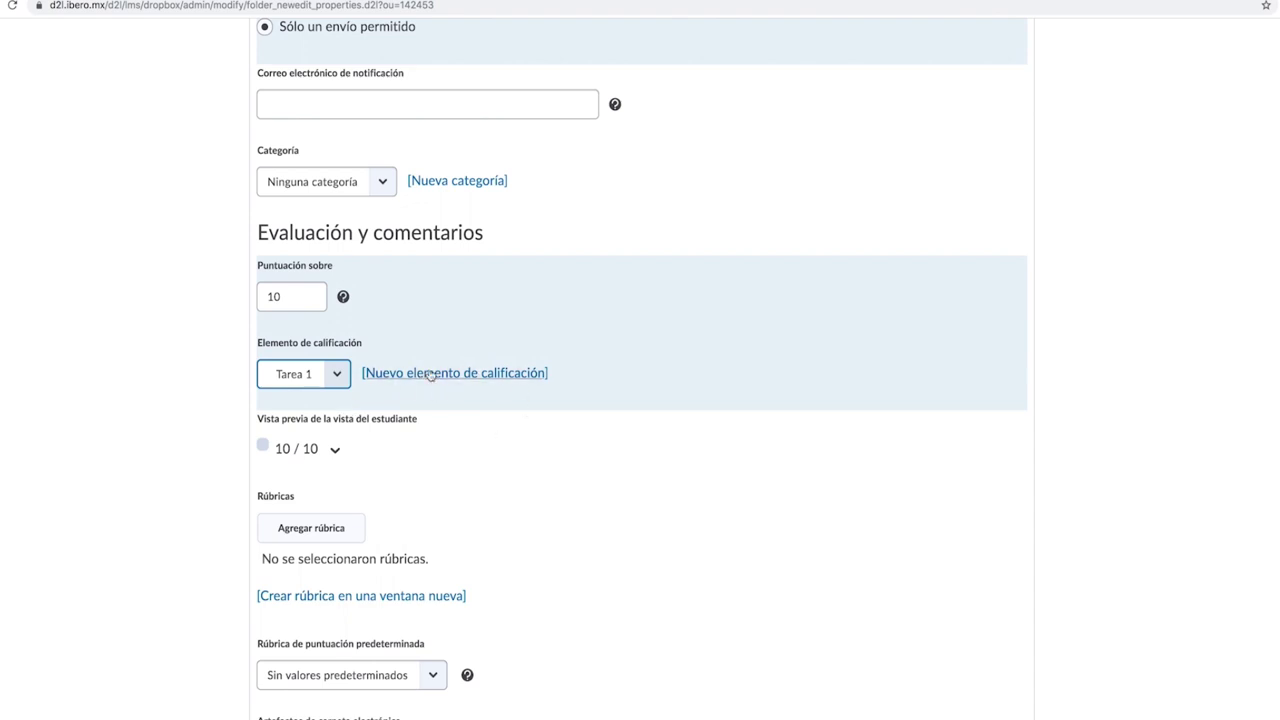
scroll(443, 449, "down", 3)
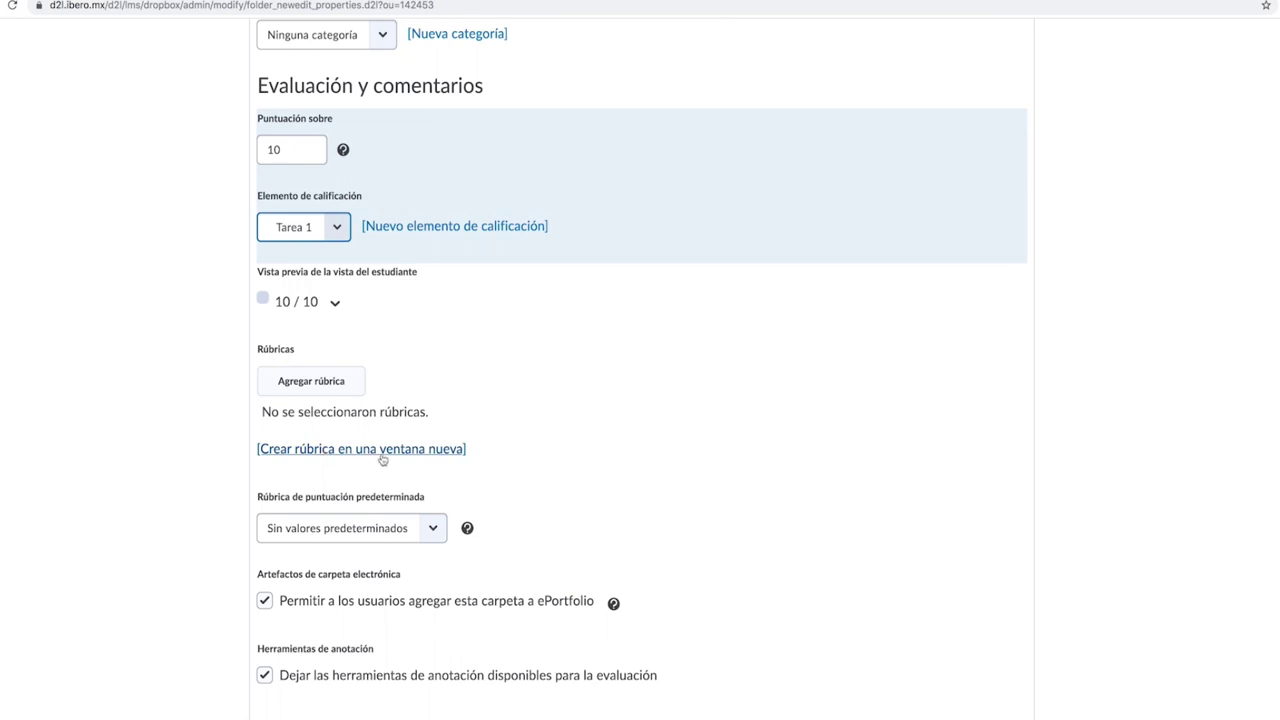
scroll(585, 485, "down", 1)
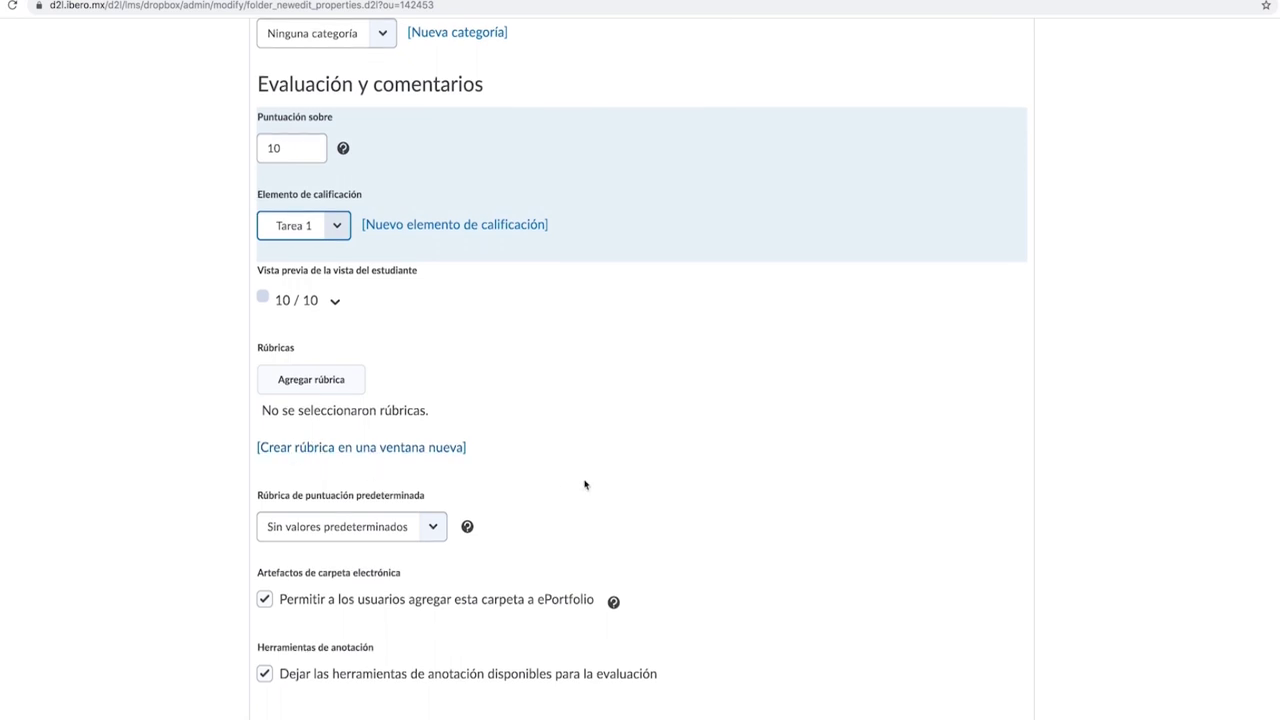
scroll(586, 482, "up", 1)
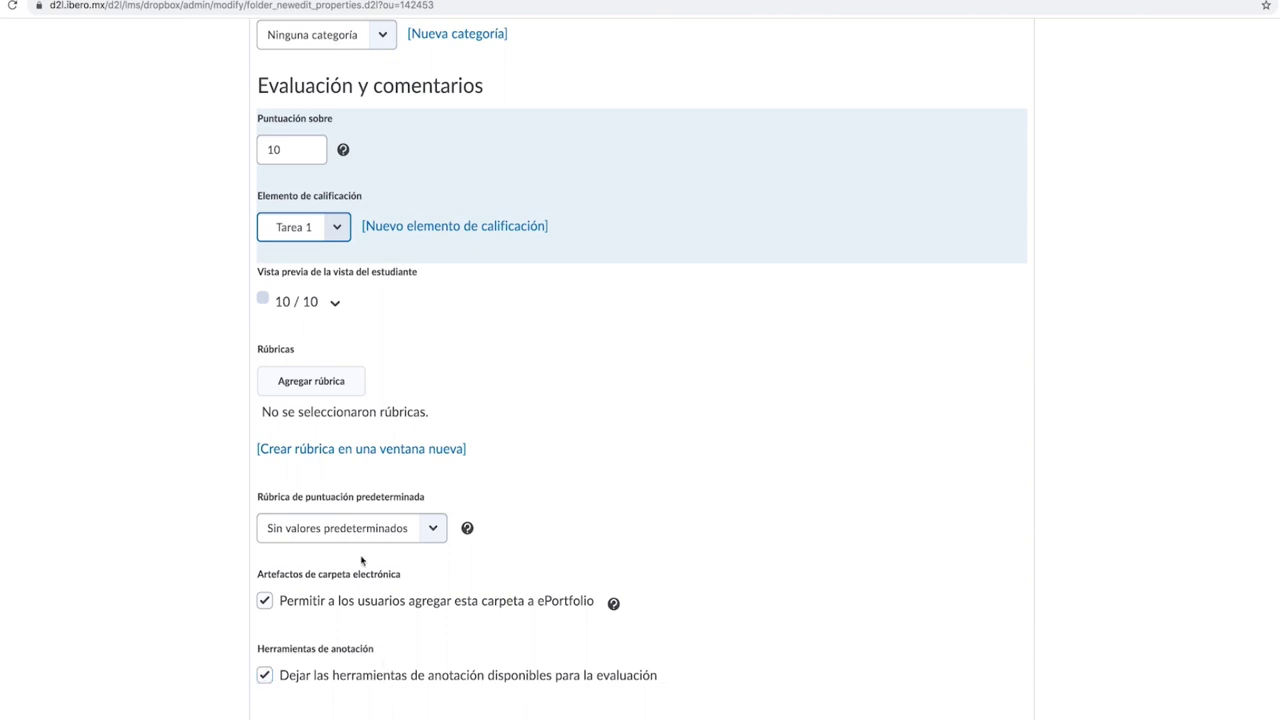
scroll(460, 409, "up", 8)
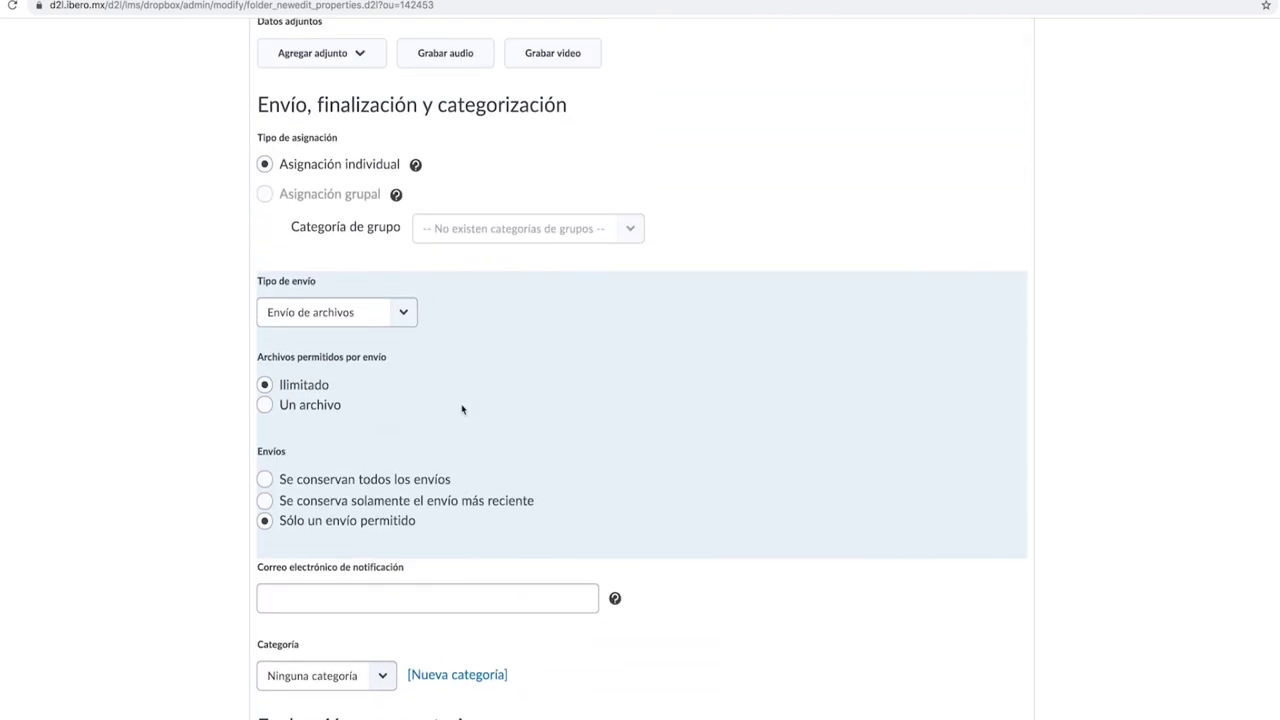
Make the Tarea 1 assignment visible to users by disabling Ocultar a los usuarios in its restrictions
scroll(462, 409, "up", 7)
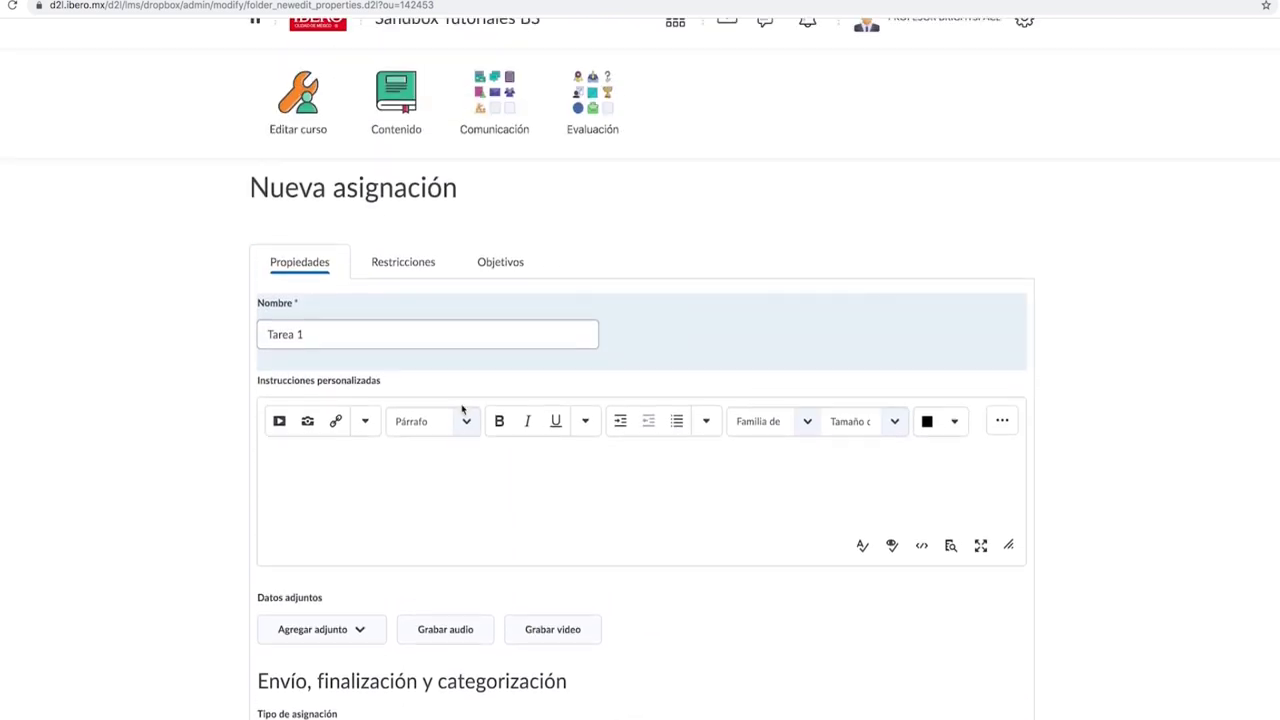
left_click(405, 265)
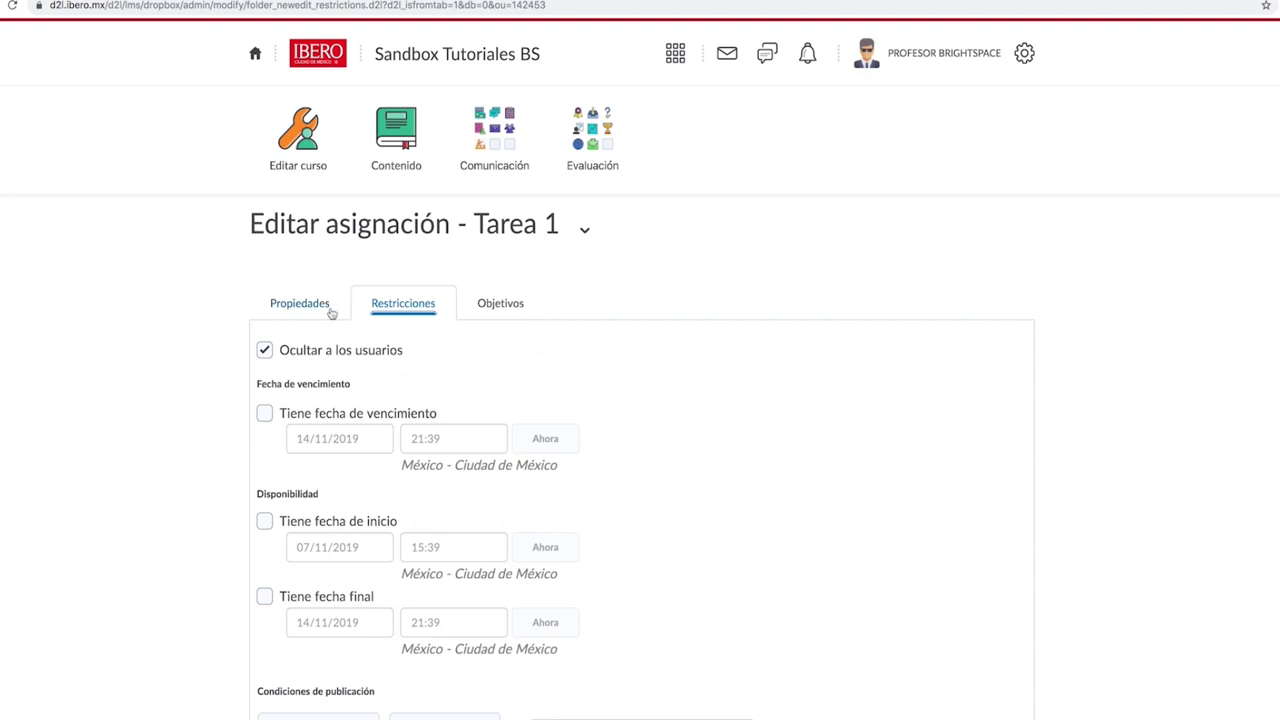
left_click(264, 352)
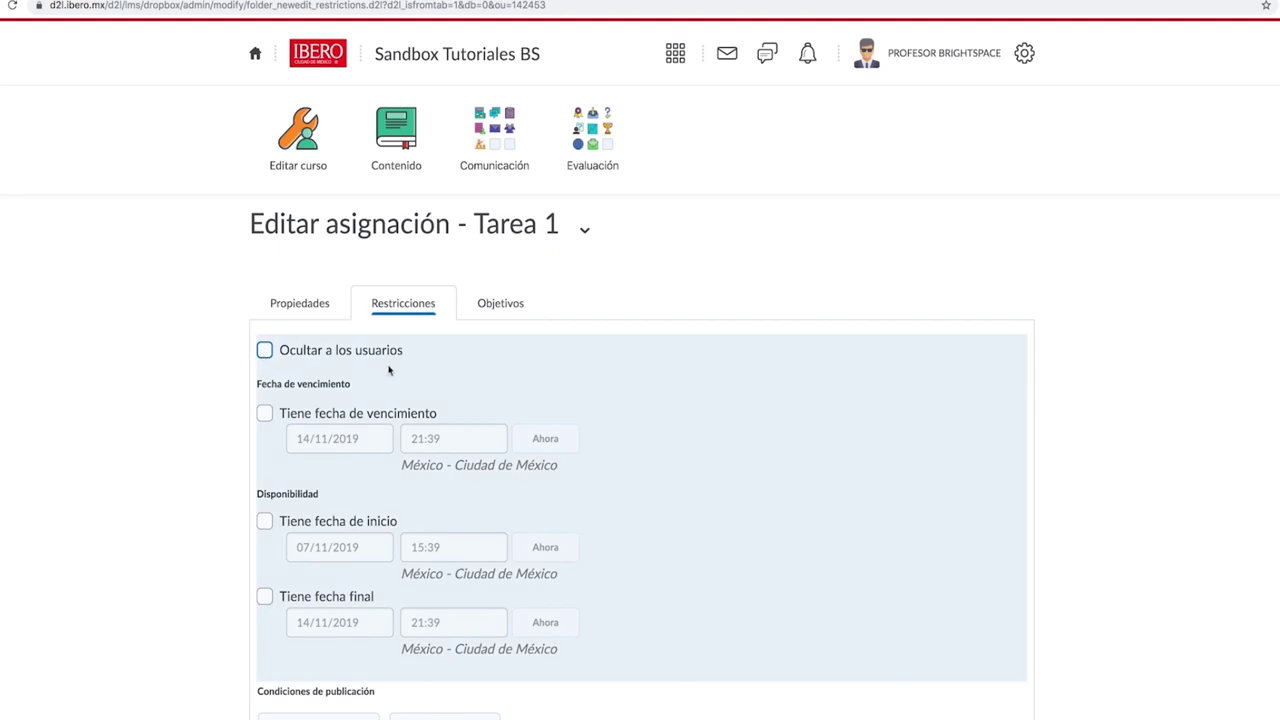
Try the special access option letting only users with special access see the folder, and restore submissions outside the normal availability dates
scroll(389, 368, "down", 3)
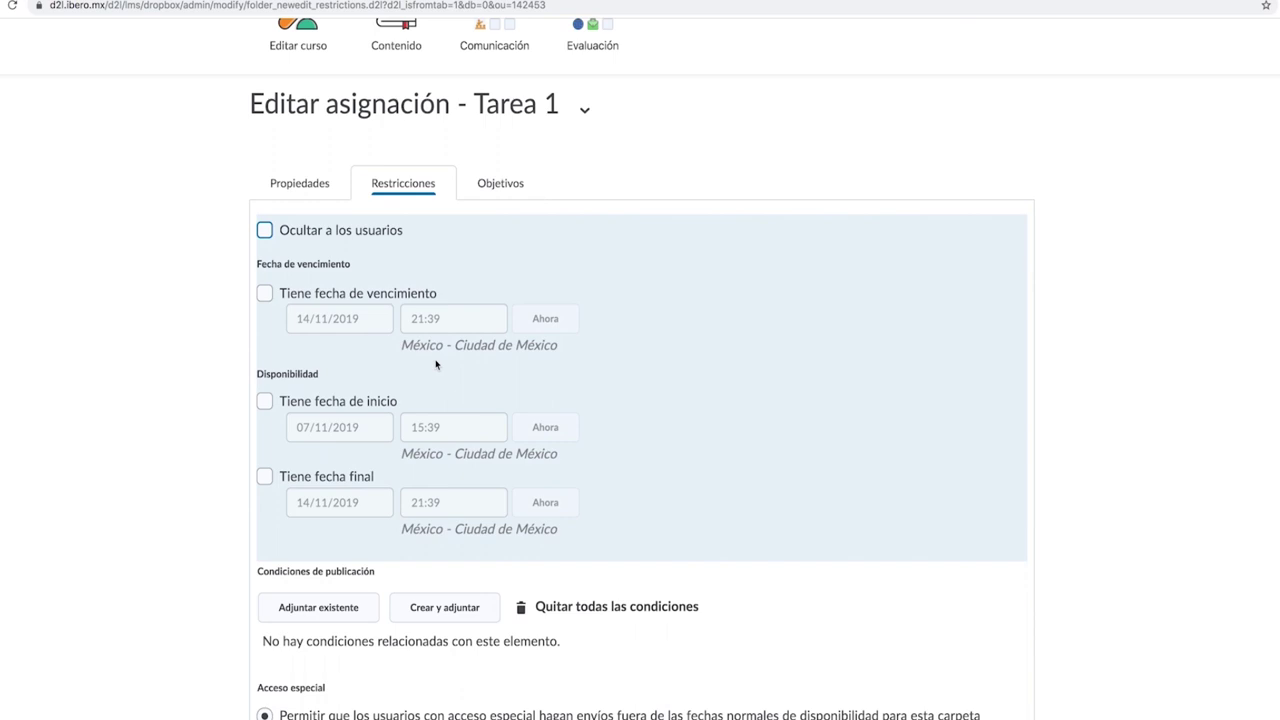
scroll(436, 365, "down", 1)
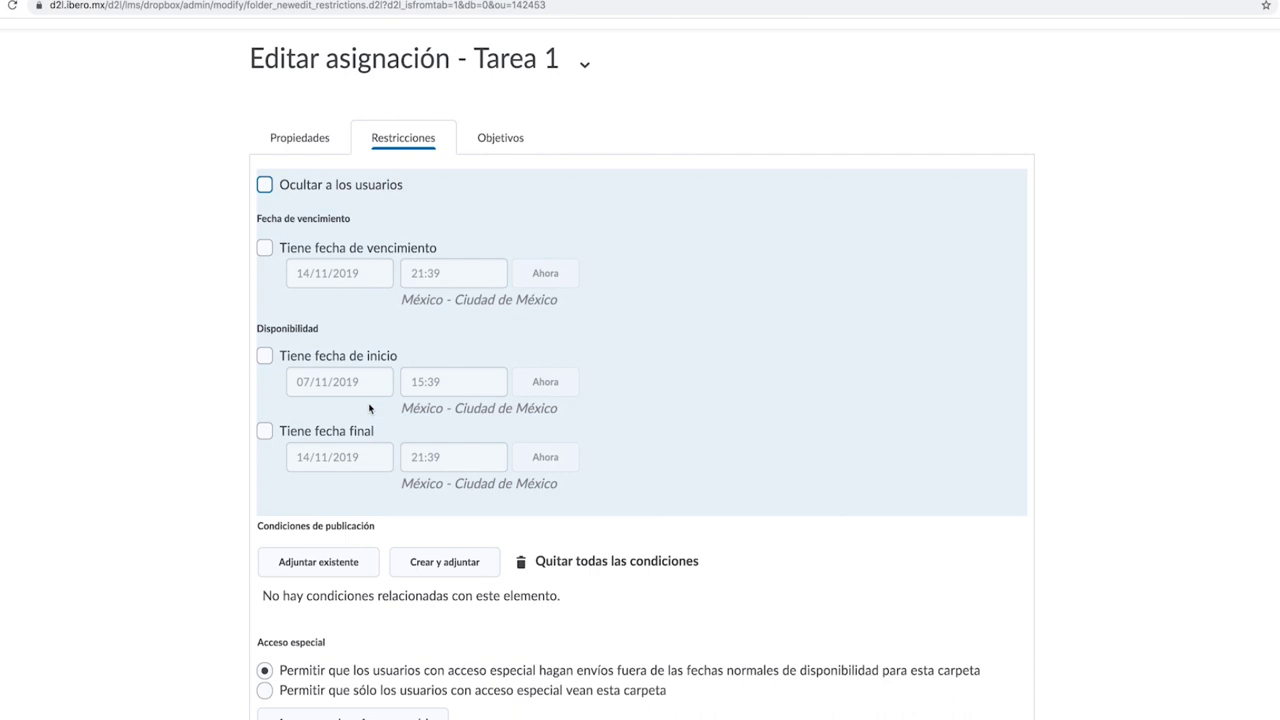
scroll(369, 408, "down", 1)
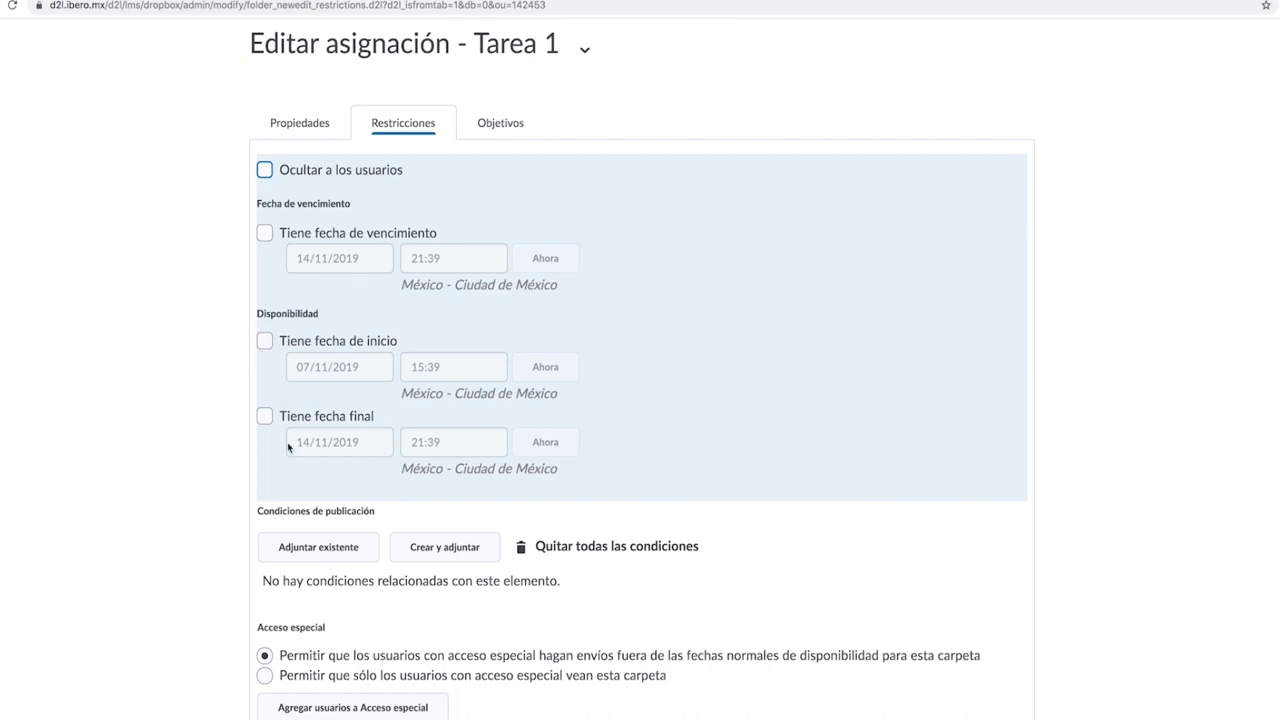
scroll(672, 483, "down", 1)
scroll(672, 483, "down", 1)
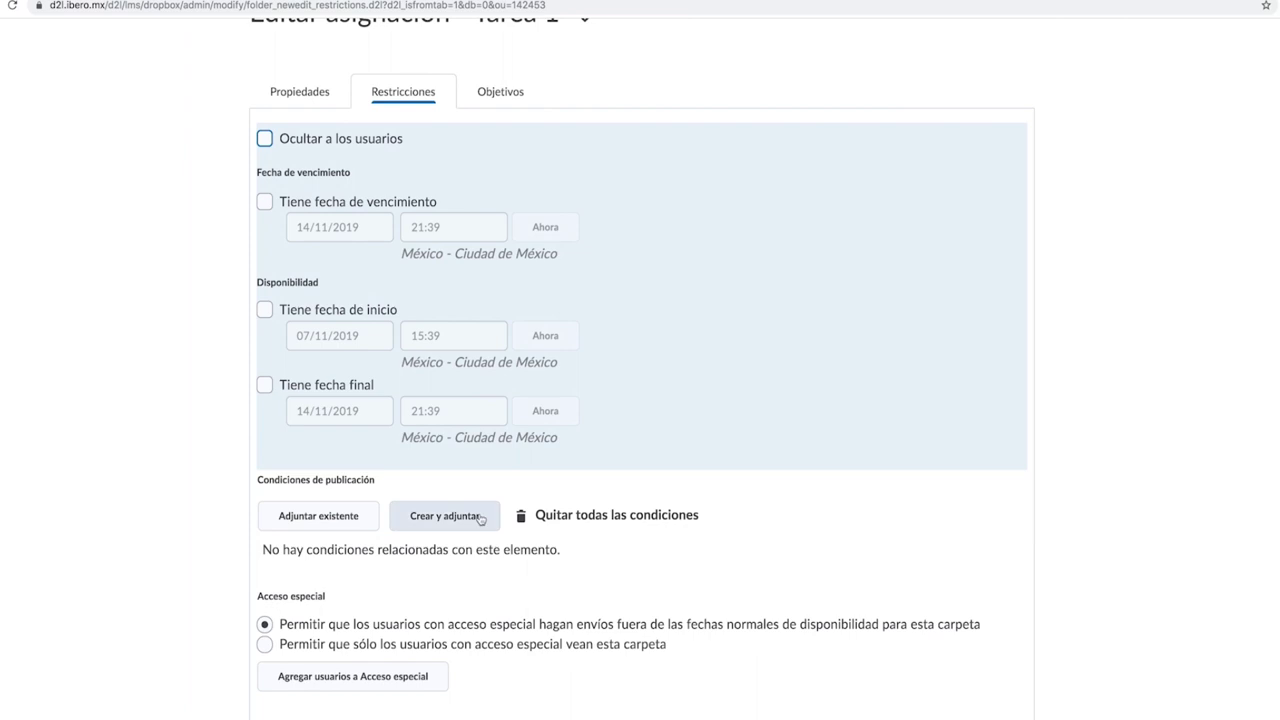
left_click(299, 620)
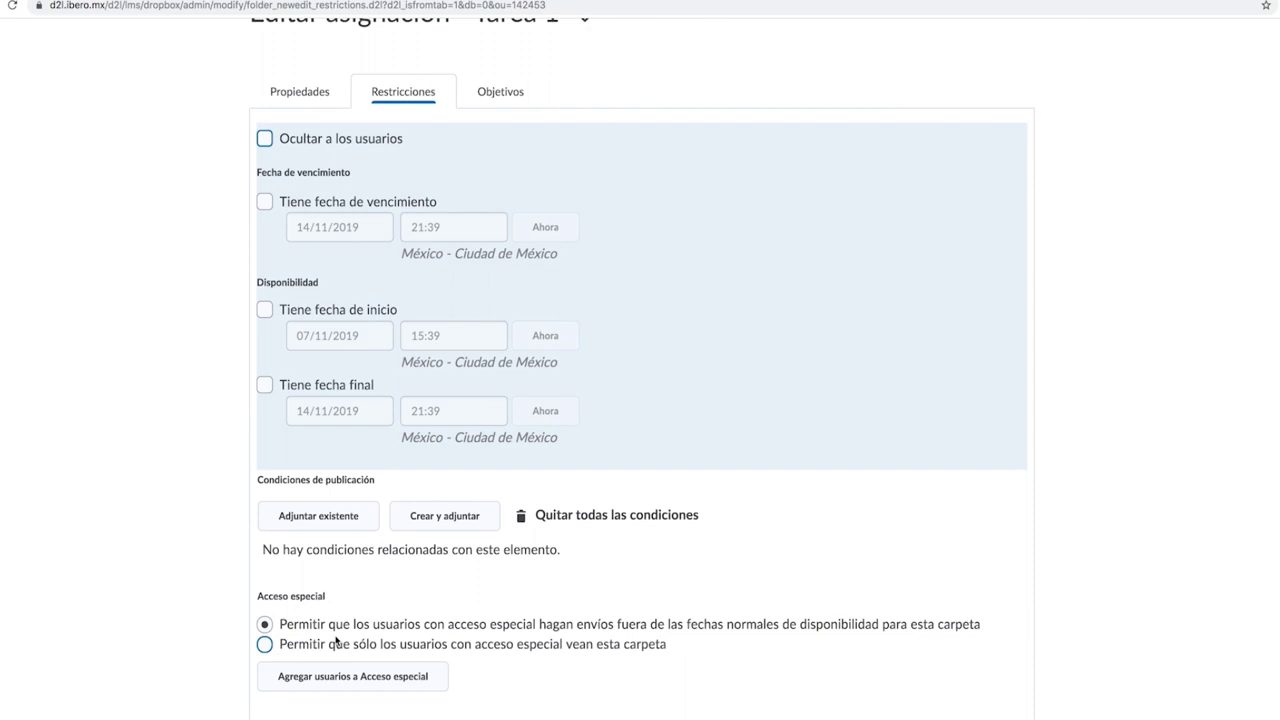
left_click(283, 652)
left_click(265, 624)
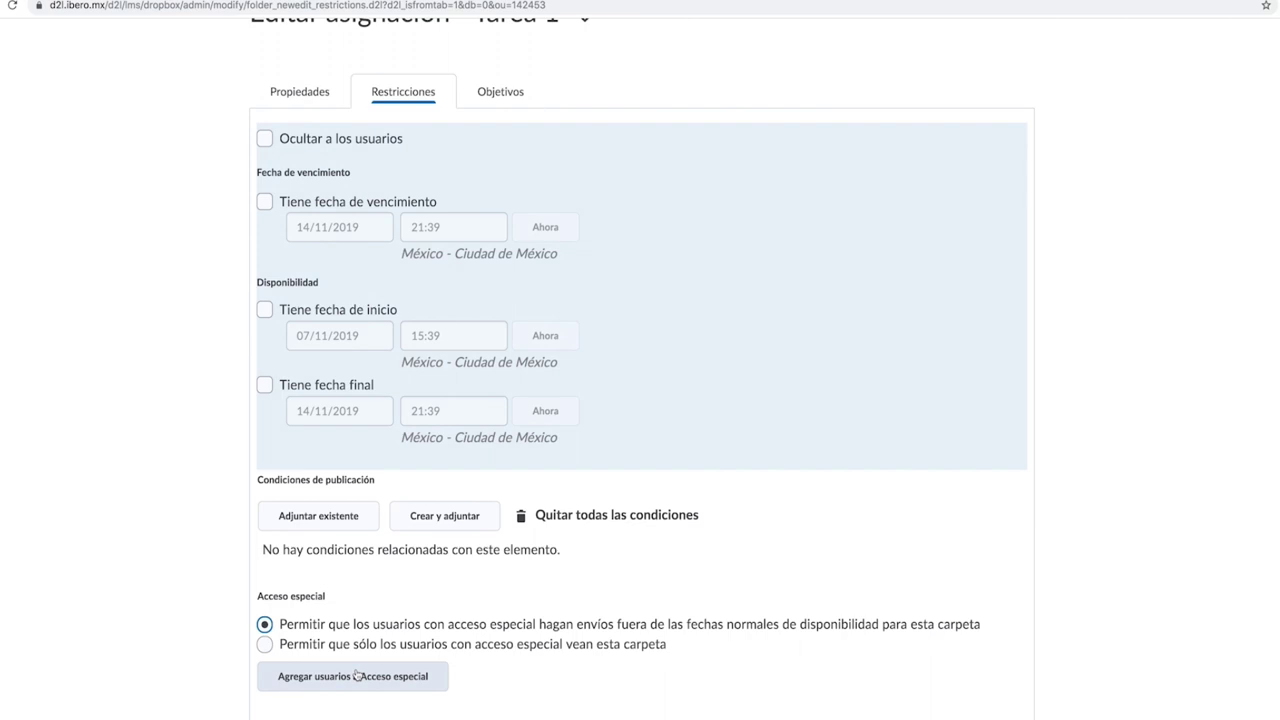
Return to the assignments list and examine the actions available for Tarea 1
scroll(414, 294, "up", 1)
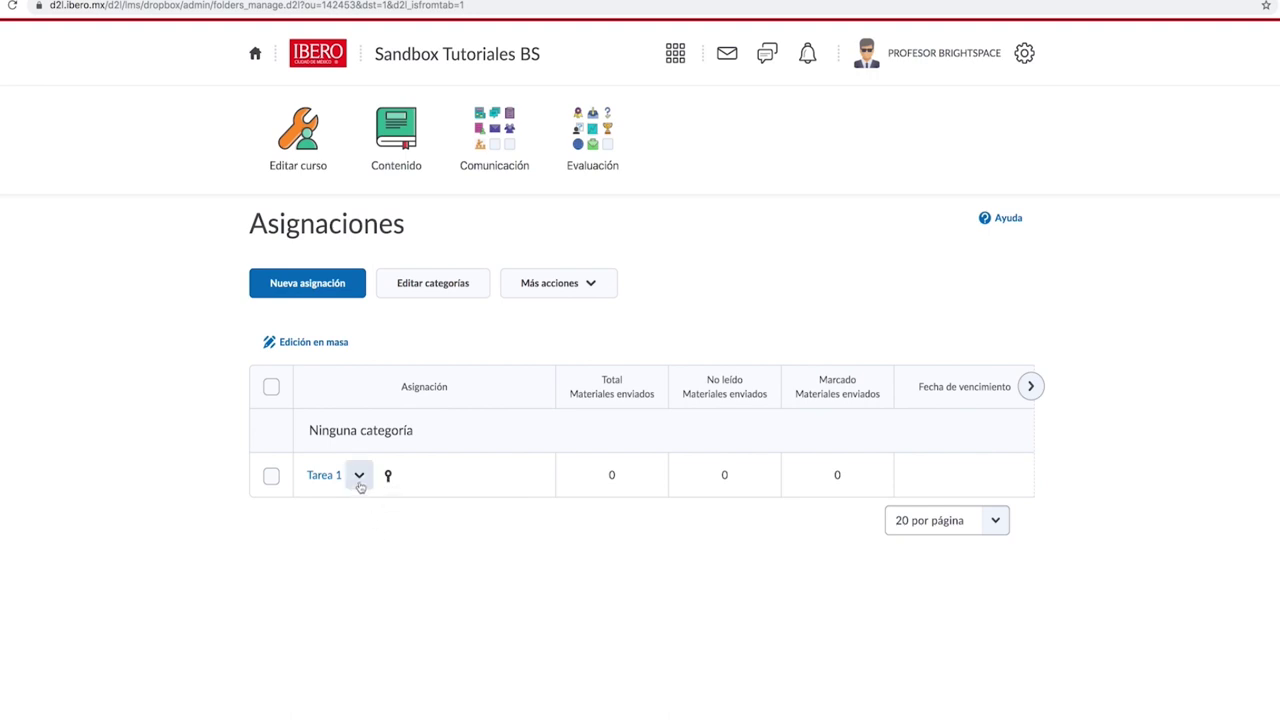
left_click(360, 479)
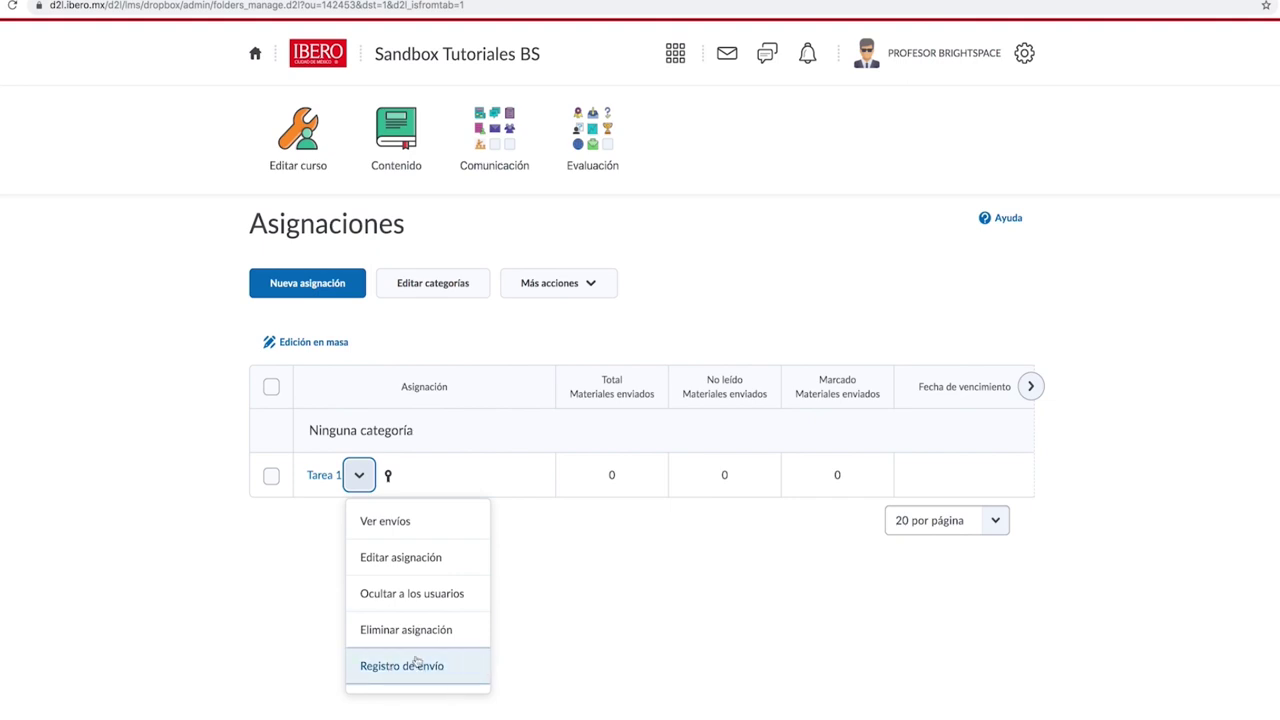
left_click(578, 635)
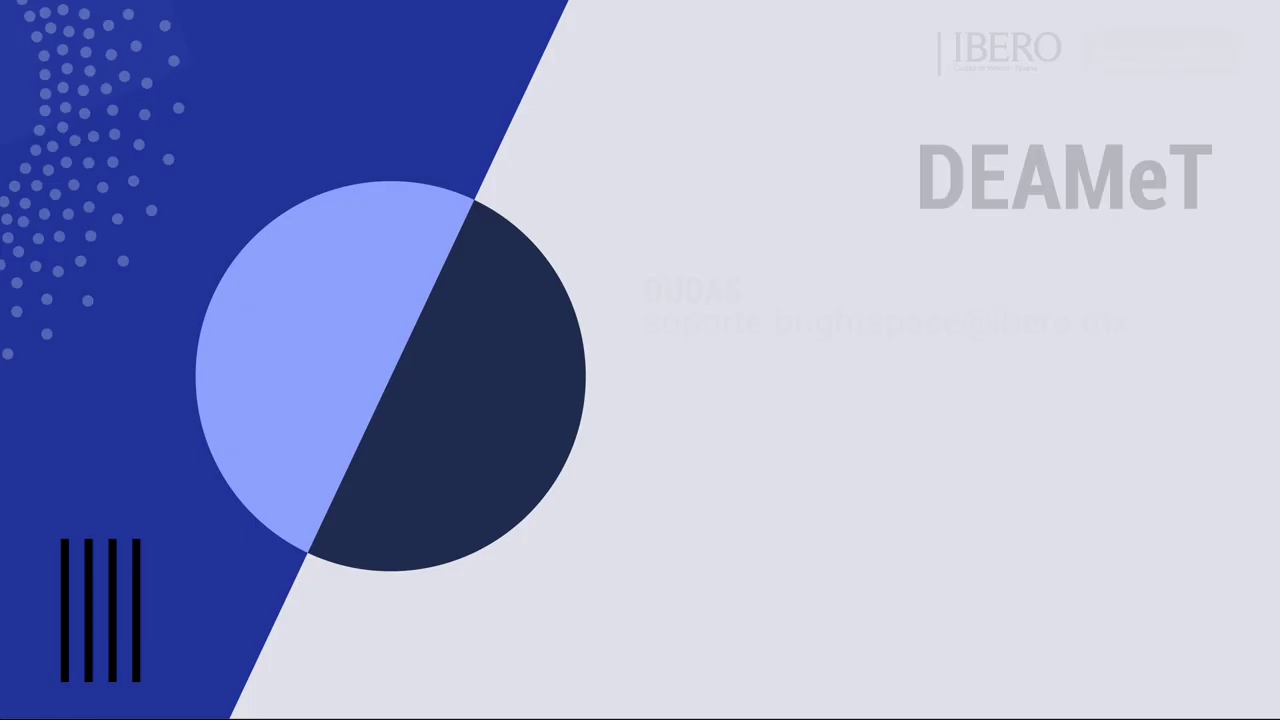